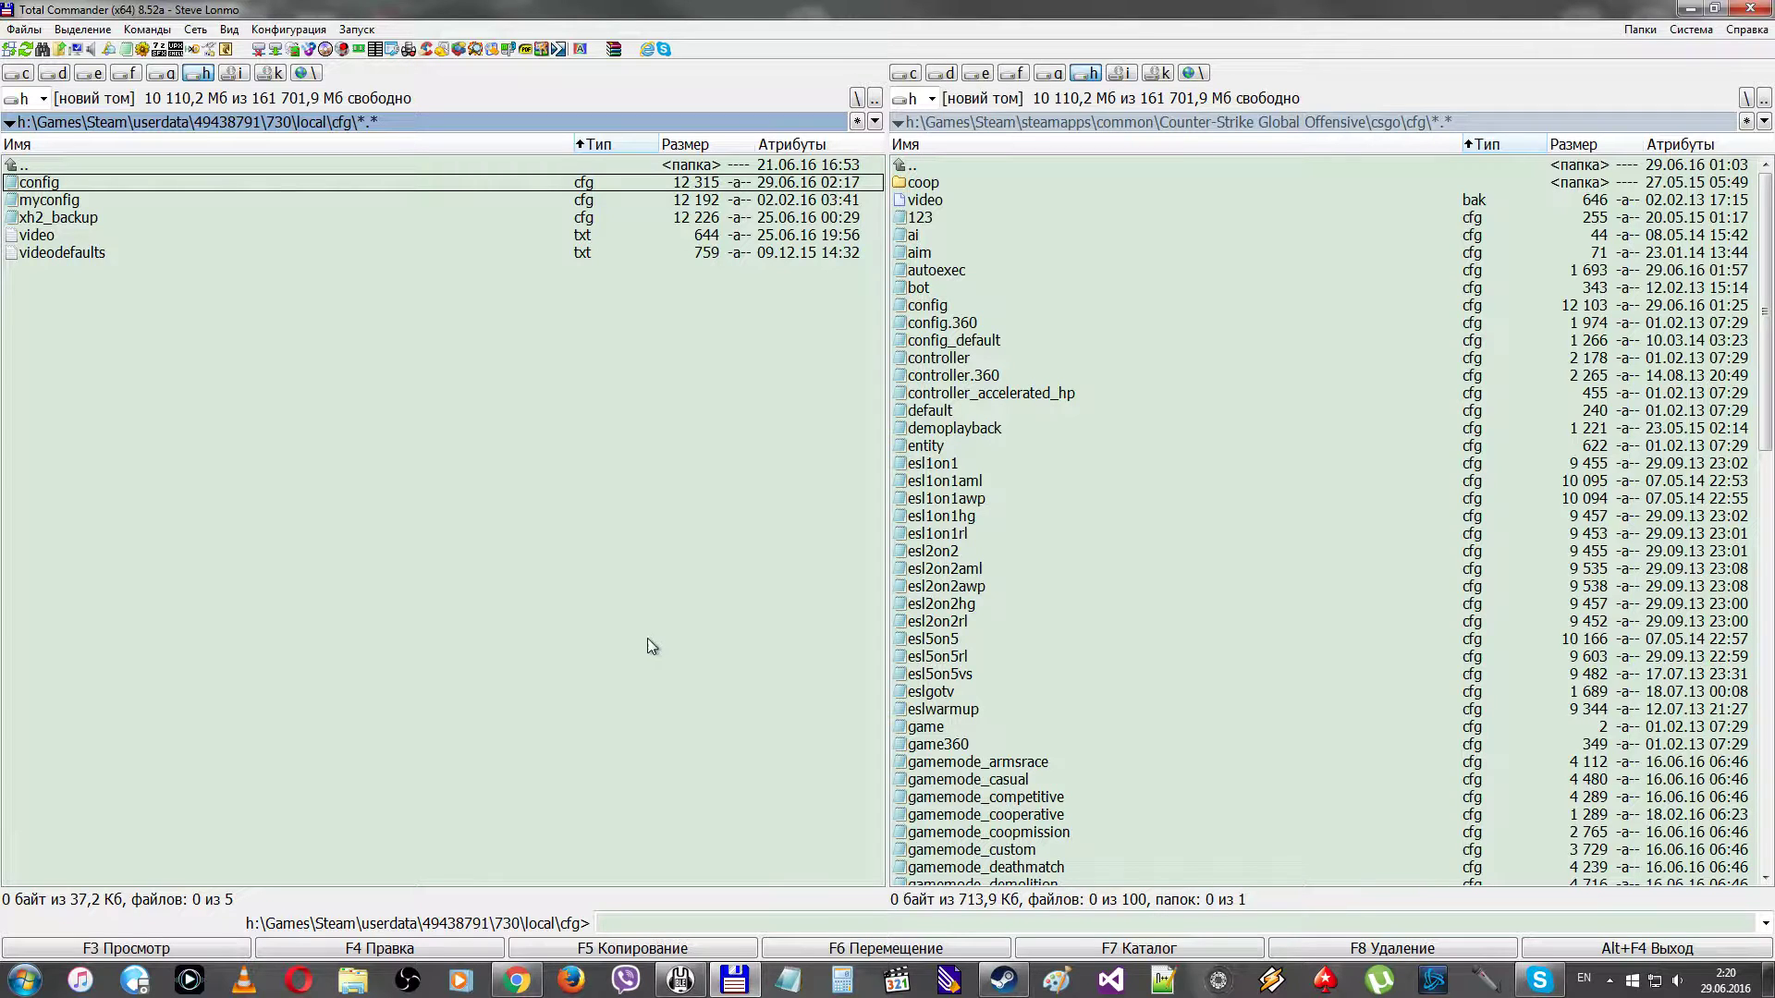
# Show the hidden tray icons and bring up Steam's tray menu.
pyautogui.click(1609, 980)
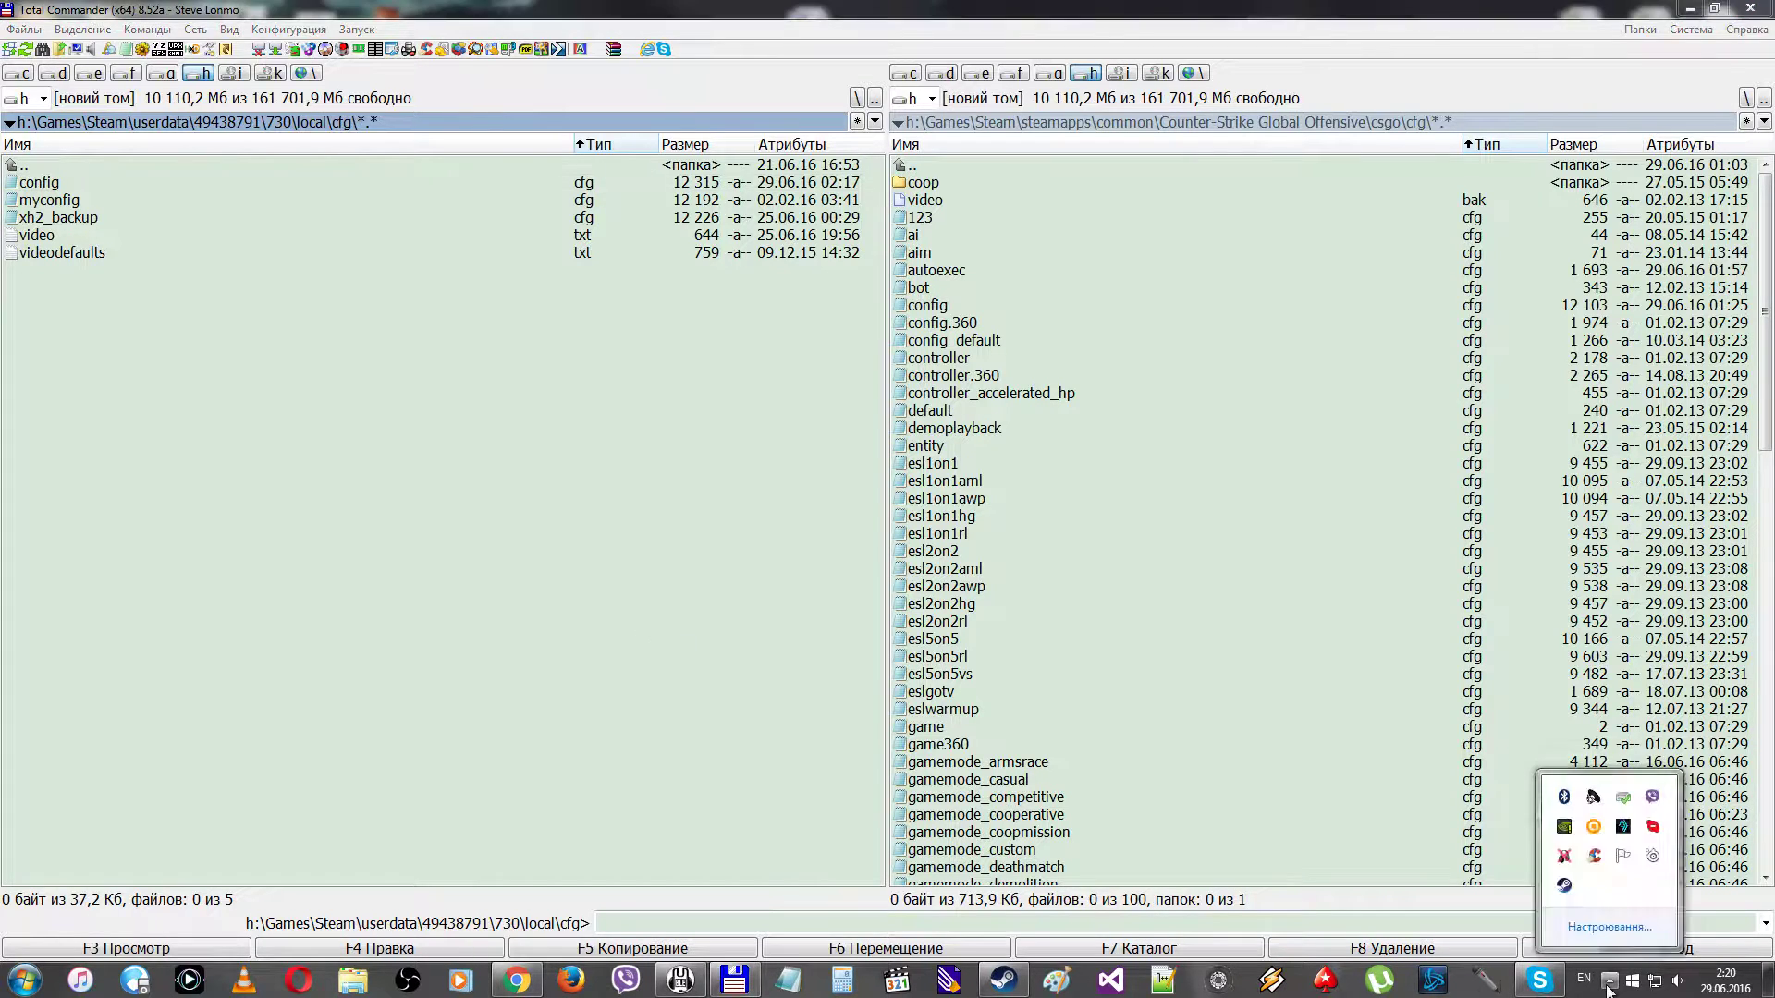
pyautogui.rightClick(1564, 886)
# Delete +exec js.txt from CS:GO's launch options in the Steam library and close Properties.
pyautogui.click(1590, 741)
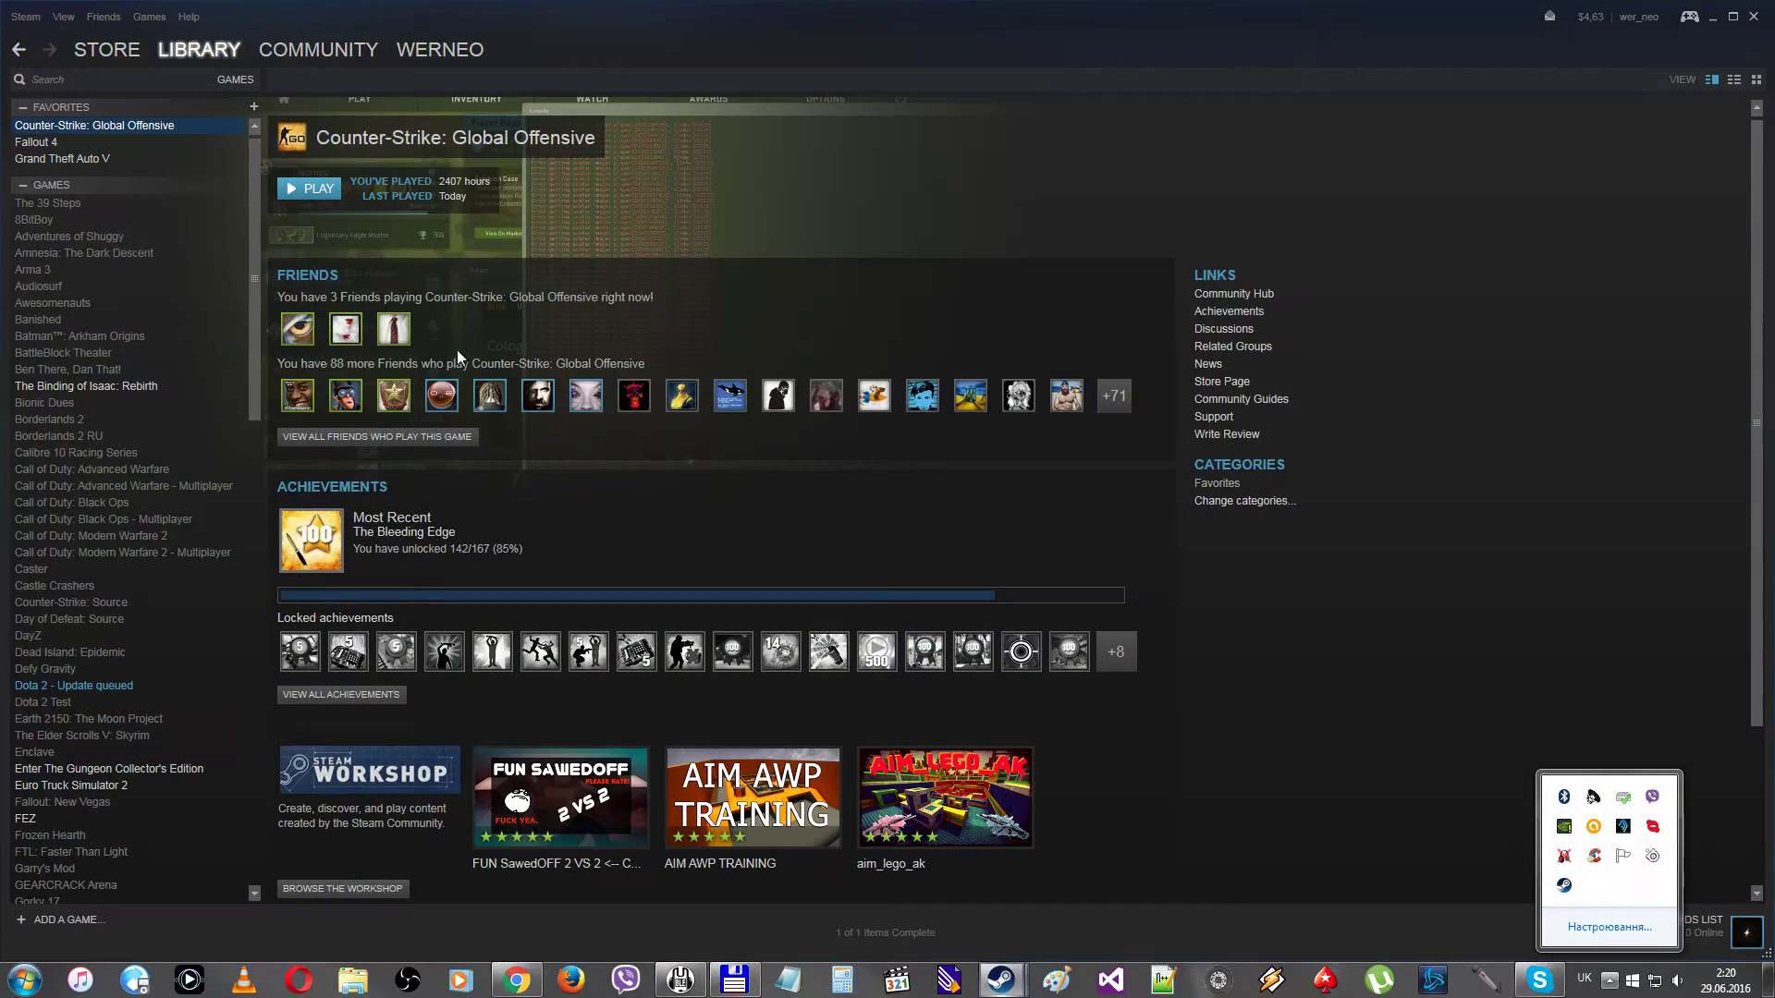
pyautogui.rightClick(99, 127)
pyautogui.click(122, 388)
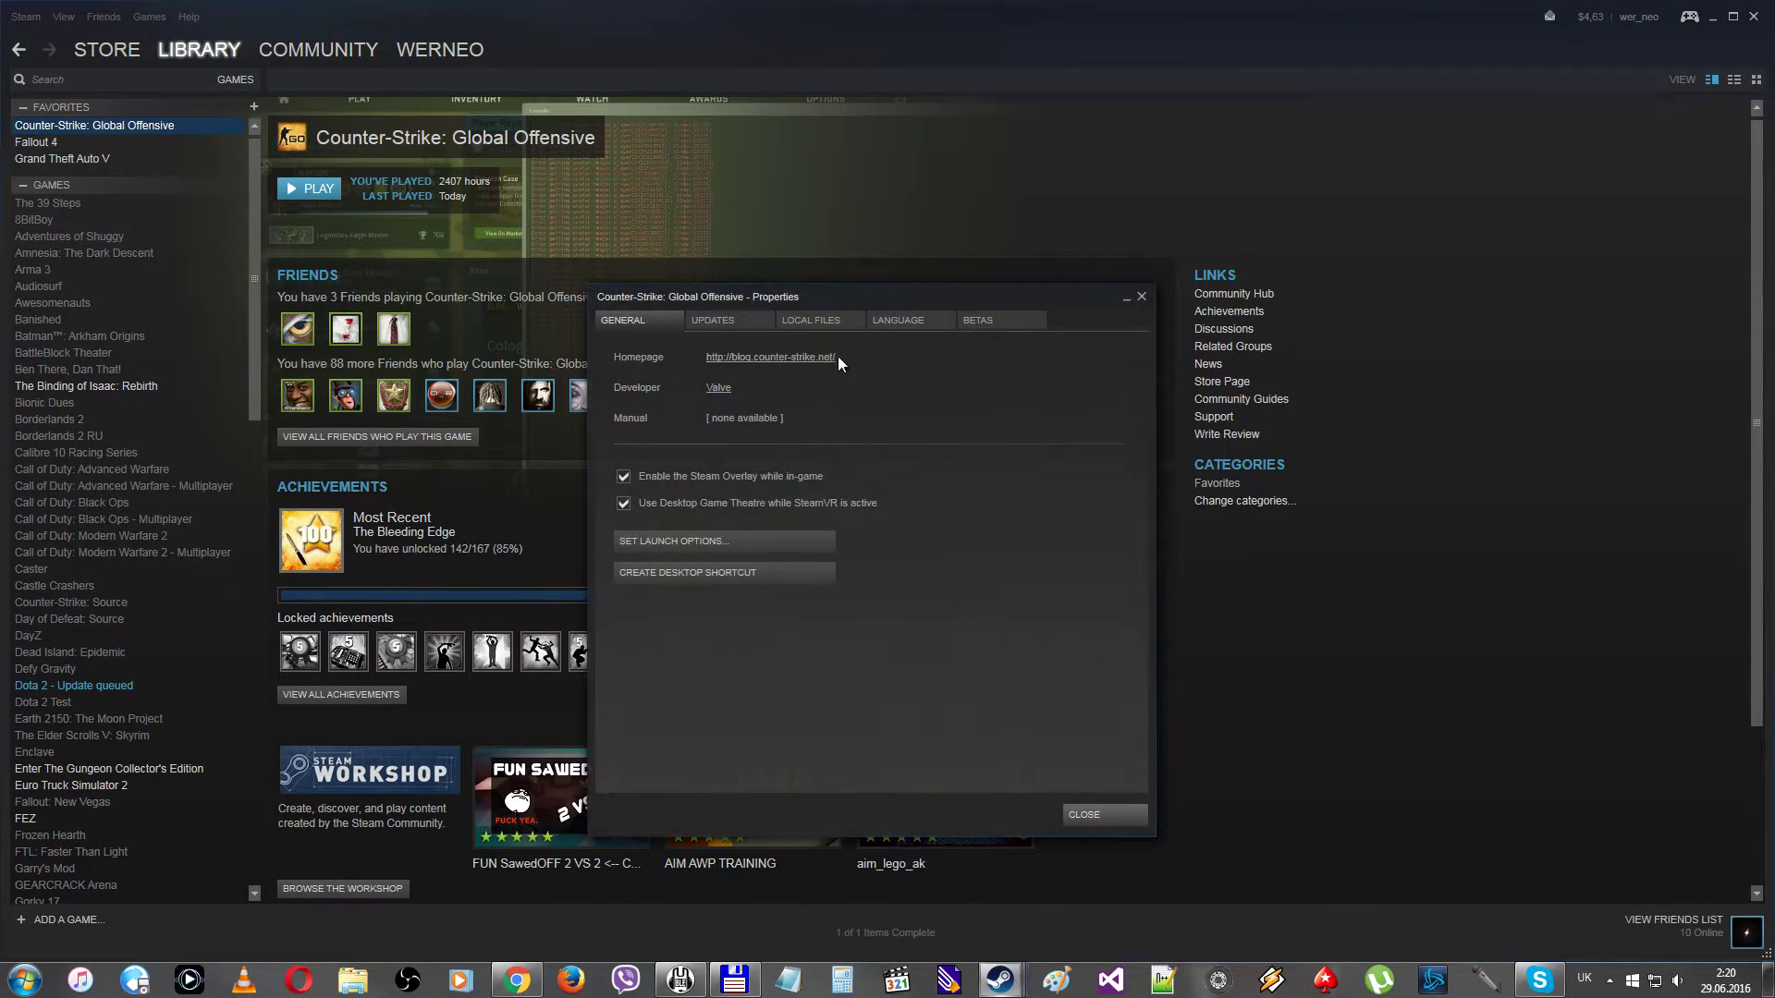
pyautogui.click(666, 541)
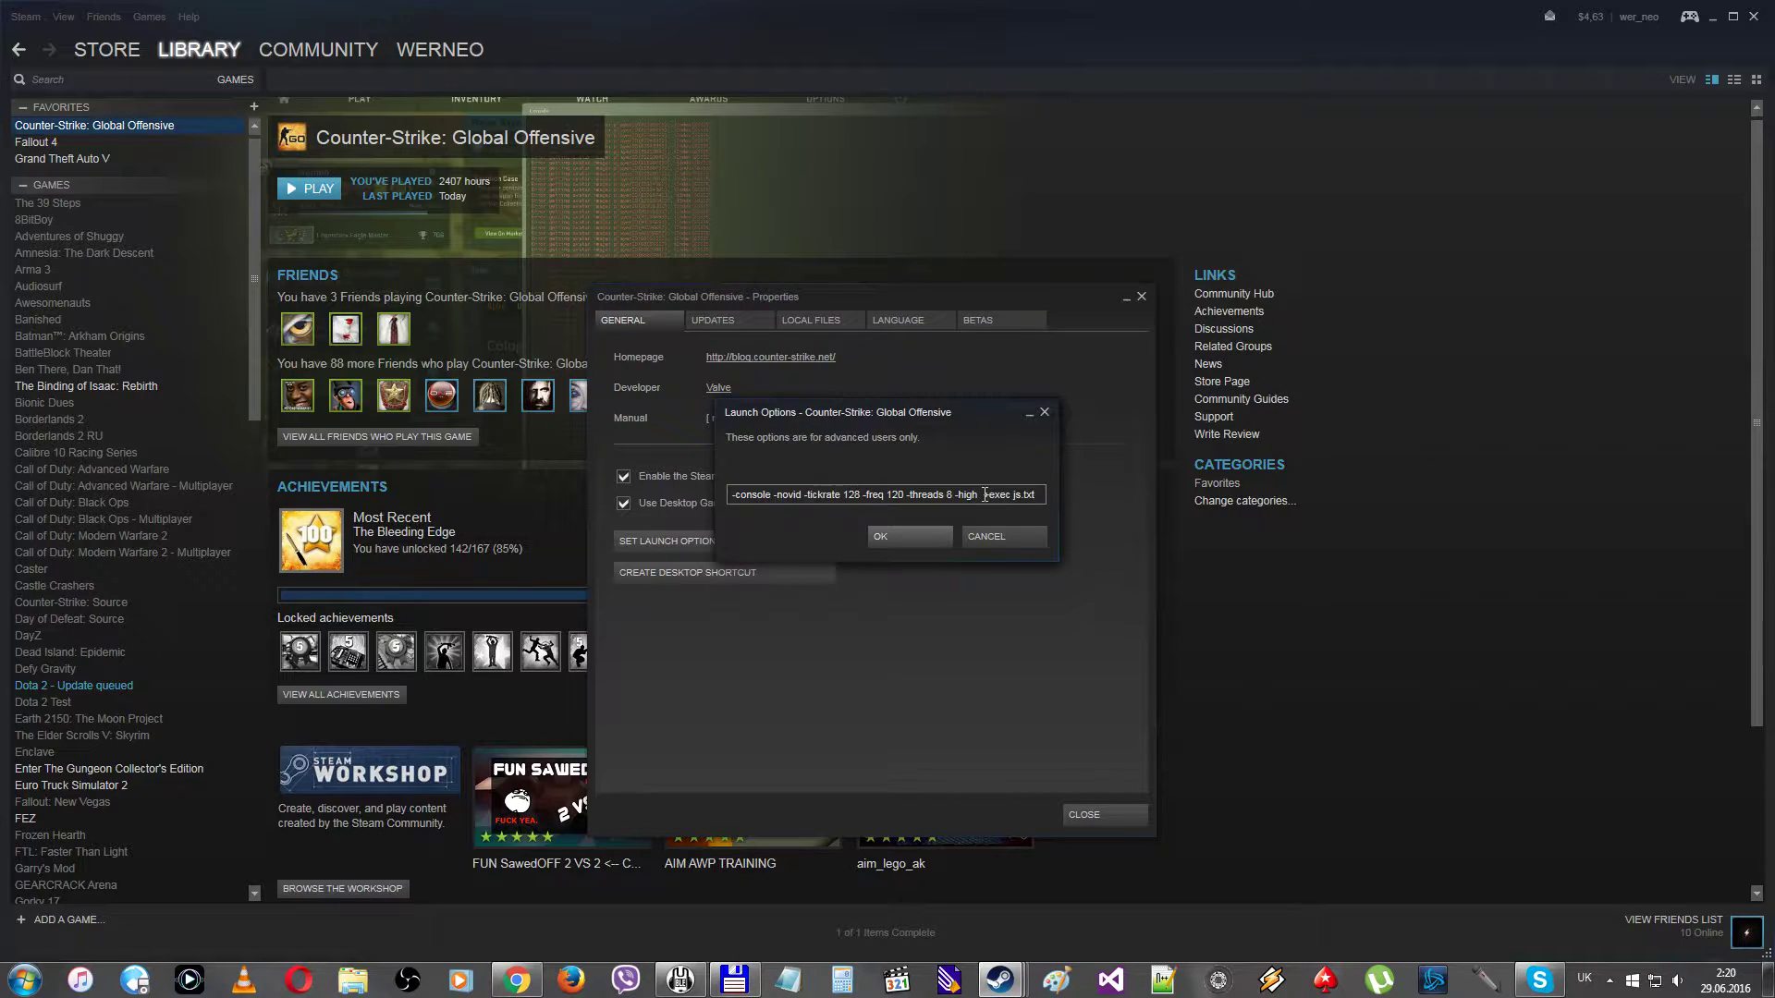
pyautogui.moveTo(982, 496); pyautogui.dragTo(1040, 498)
pyautogui.press('Delete')
pyautogui.click(909, 536)
pyautogui.click(1096, 811)
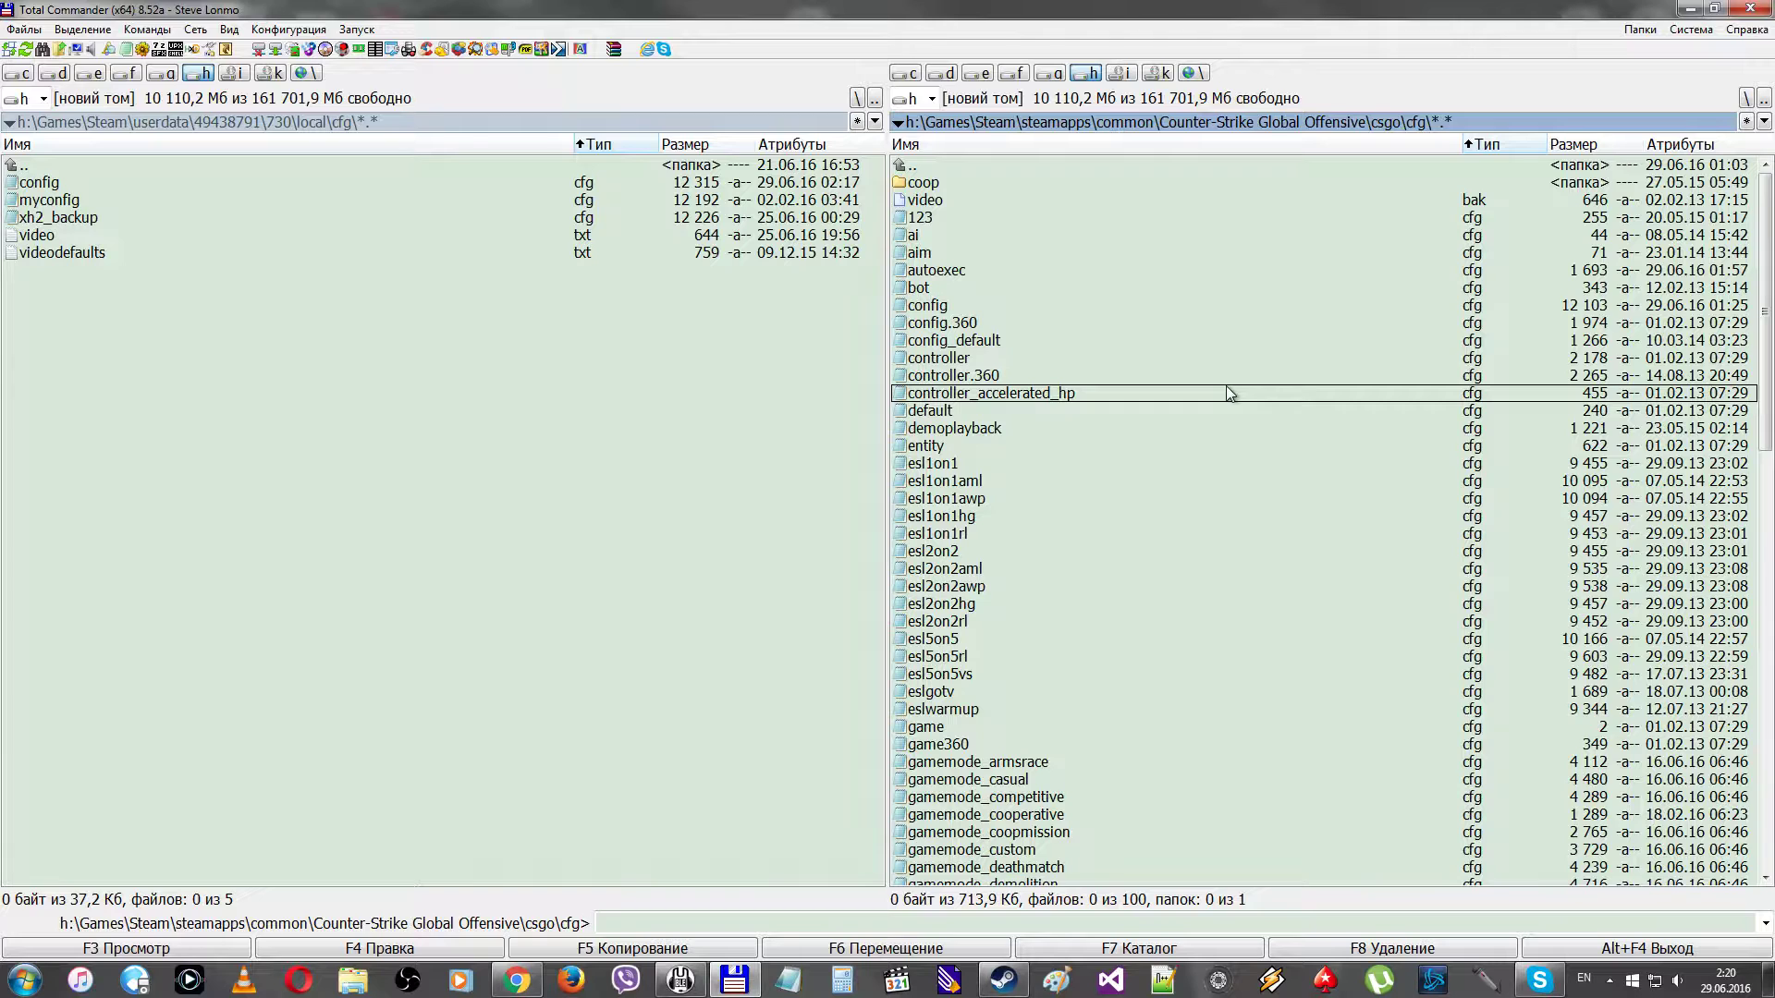
pyautogui.click(106, 125)
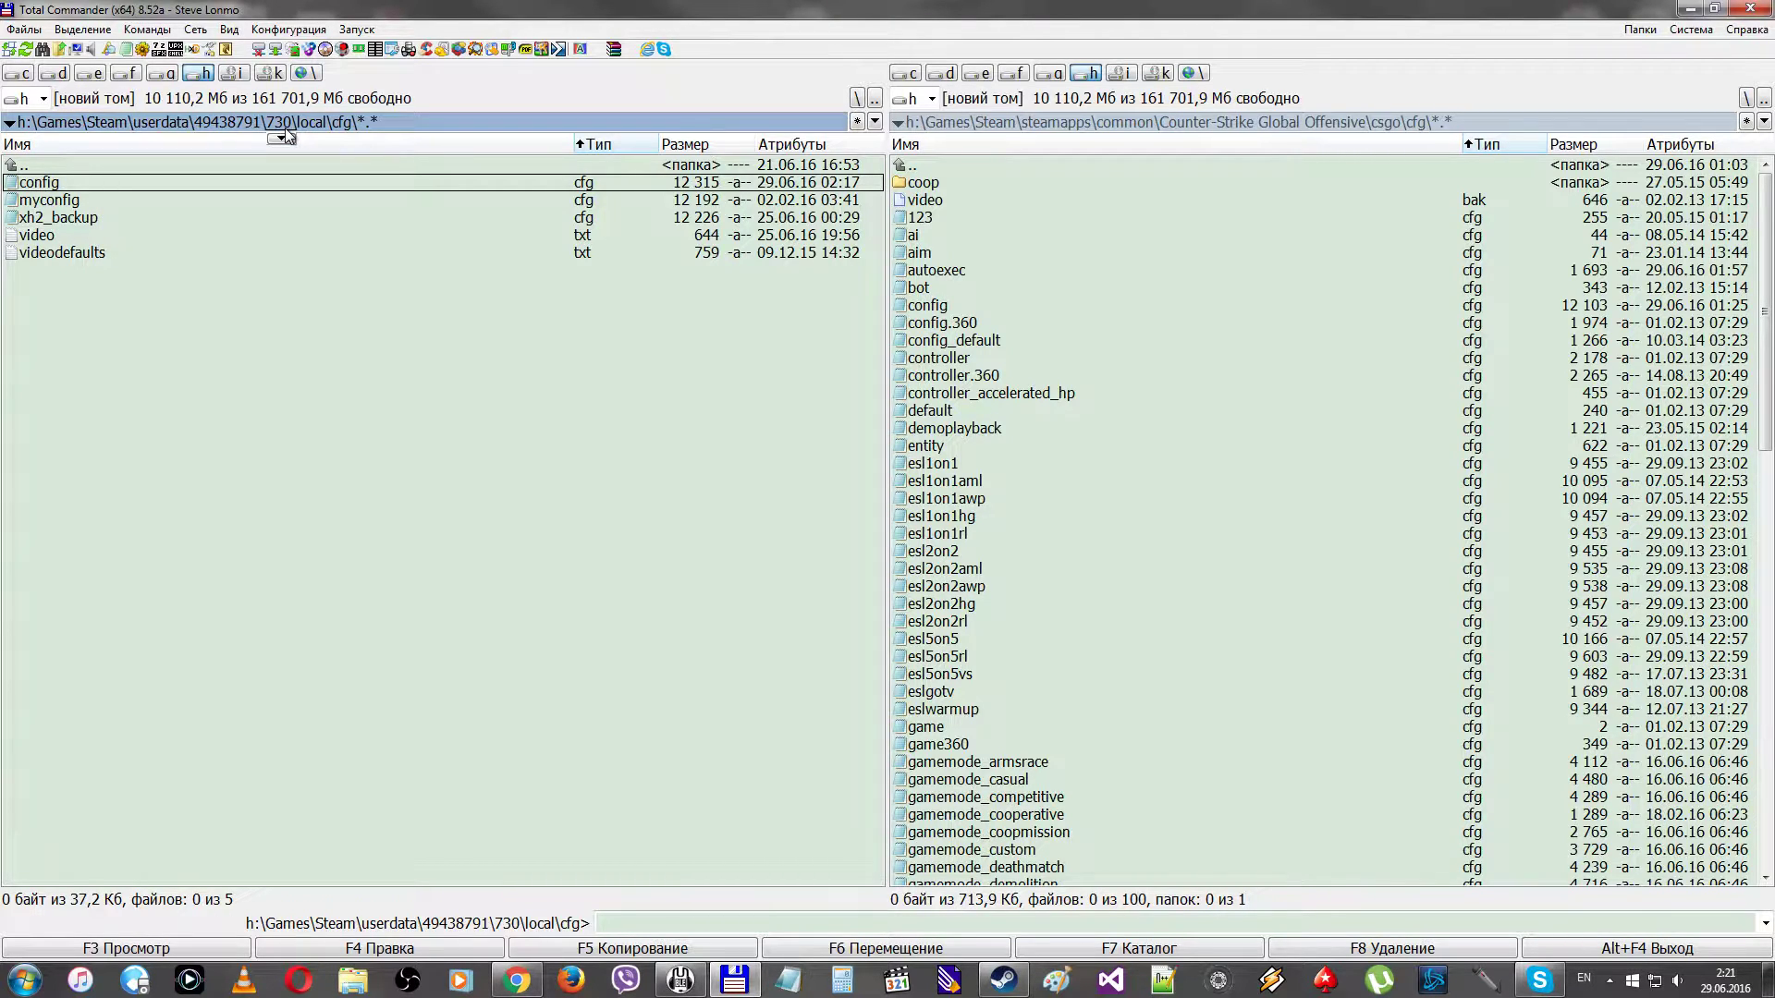
pyautogui.click(151, 201)
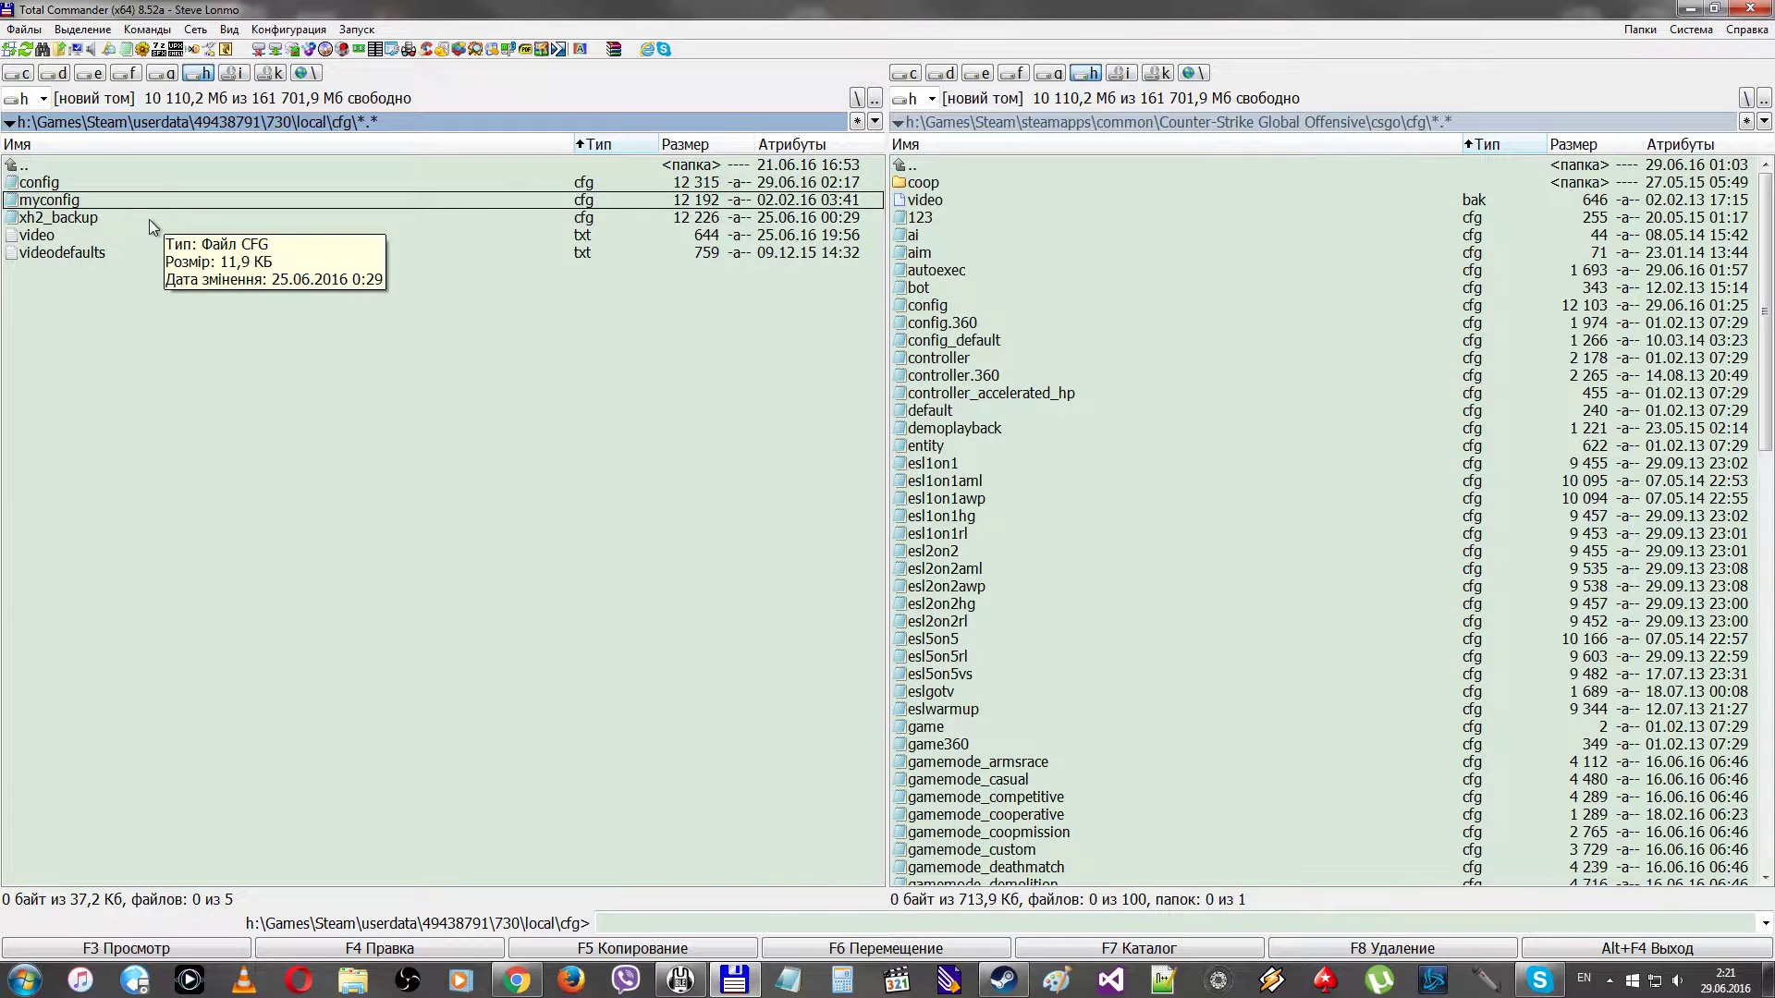
pyautogui.click(64, 183)
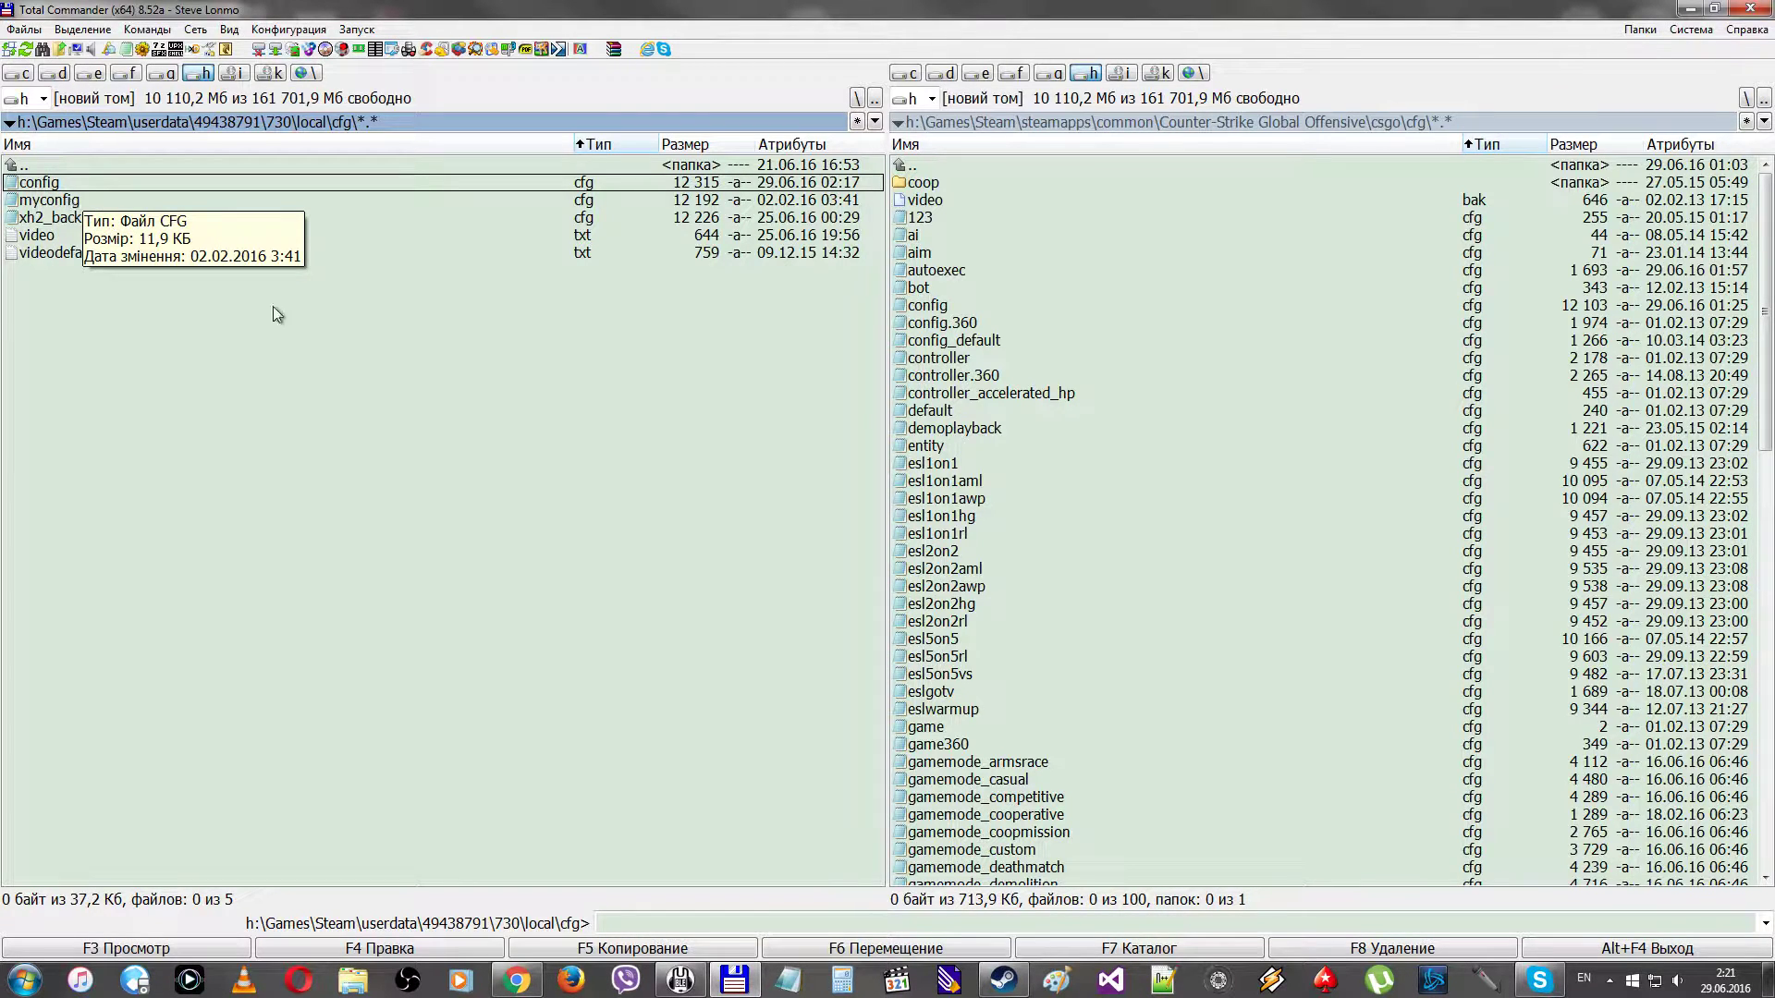
pyautogui.click(1098, 482)
pyautogui.click(1082, 306)
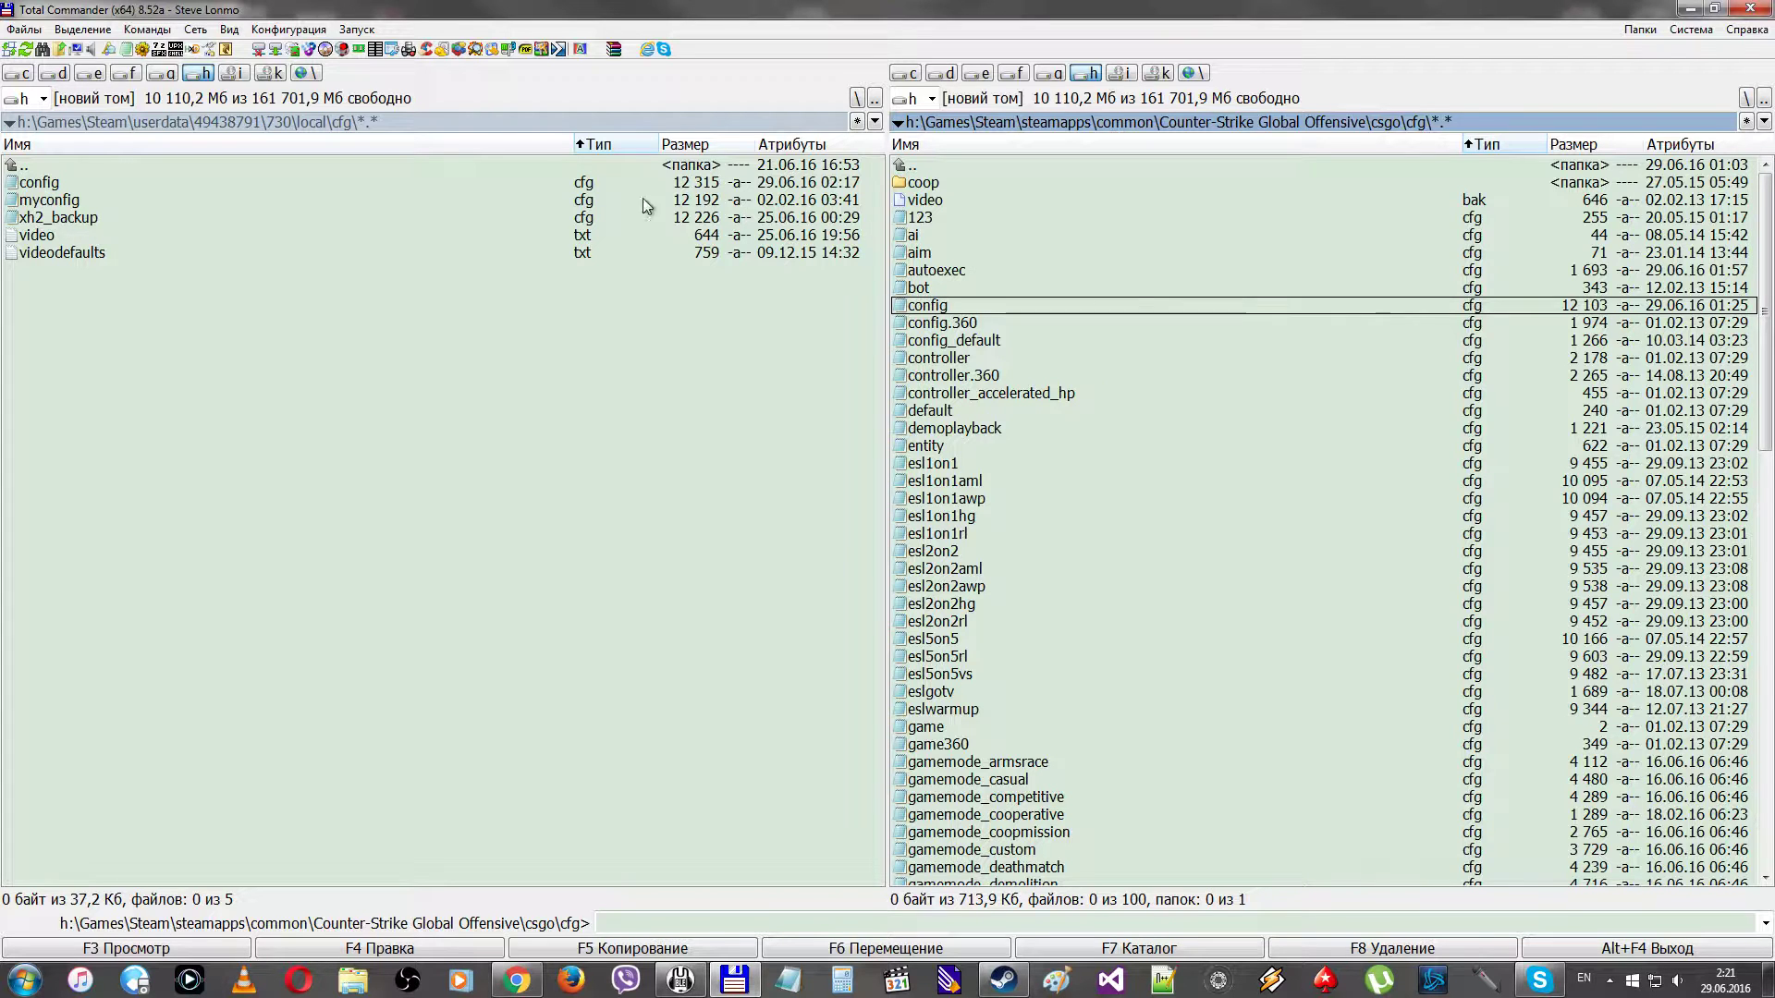
pyautogui.click(520, 265)
pyautogui.click(1007, 393)
# Add echo "config files executed" at the end of the userdata config.cfg and close Notepad.
pyautogui.doubleClick(44, 185)
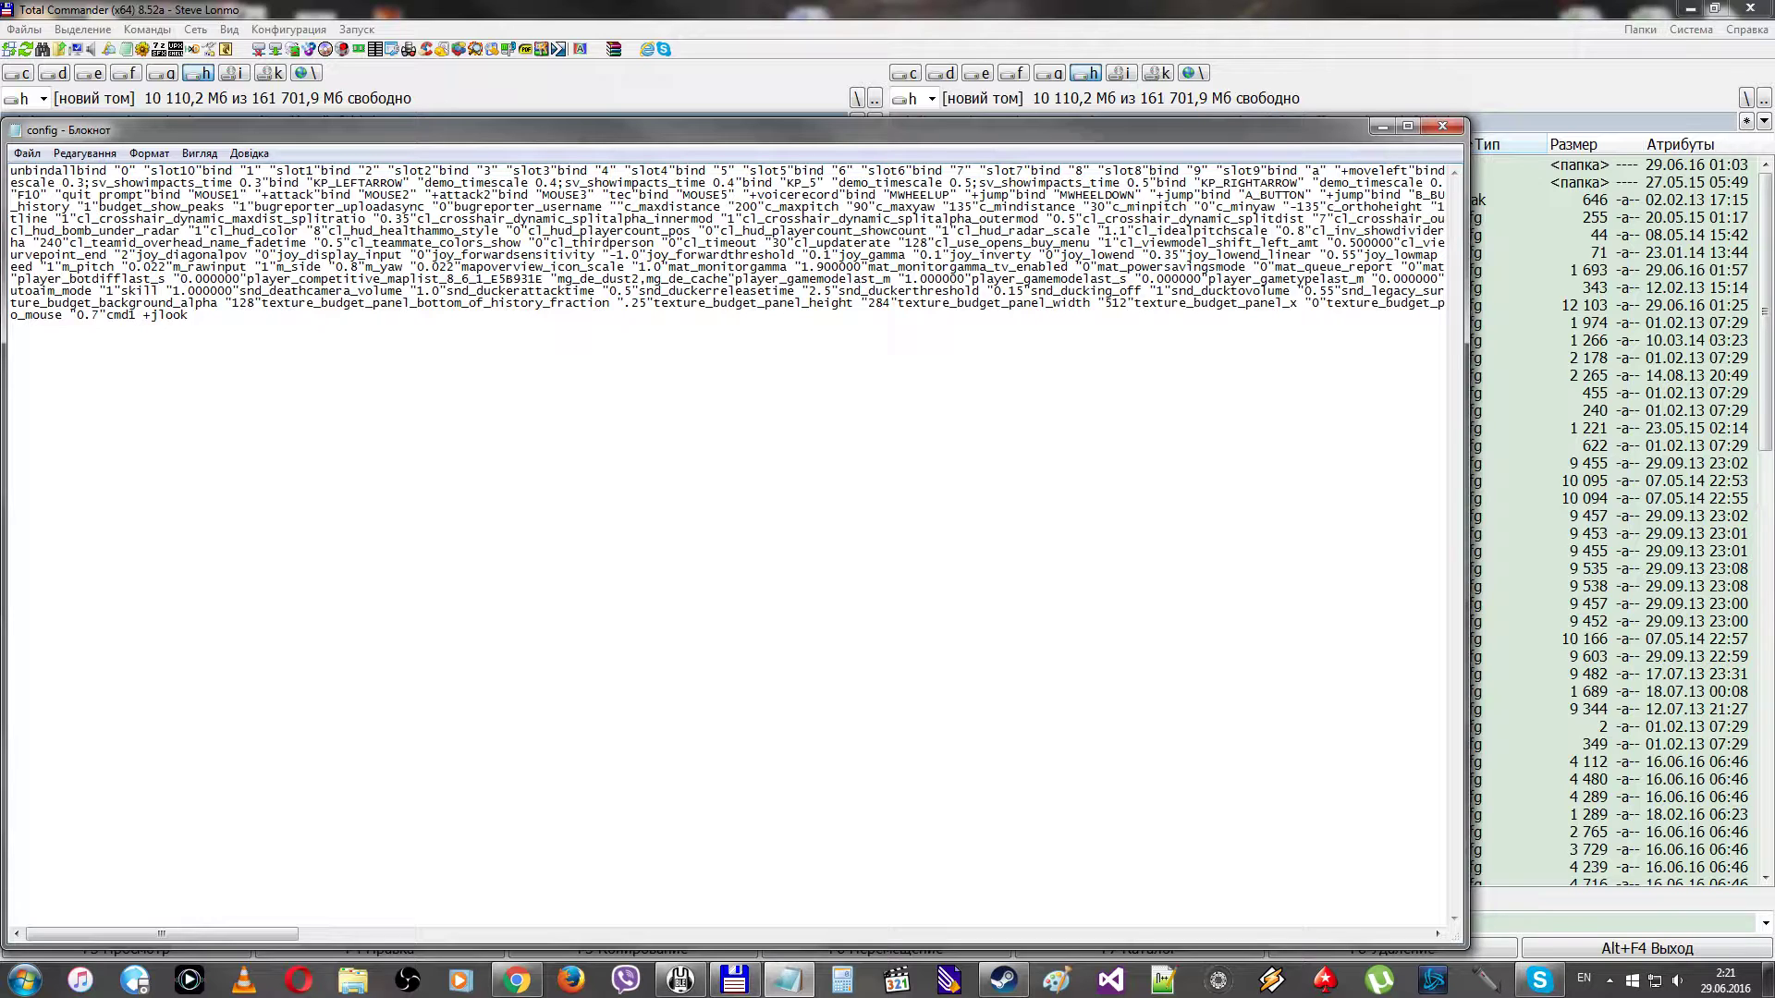
pyautogui.write('echo')
pyautogui.write('config files ecx')
pyautogui.press('BackSpace')
pyautogui.press('BackSpace')
pyautogui.write('xecuted"')
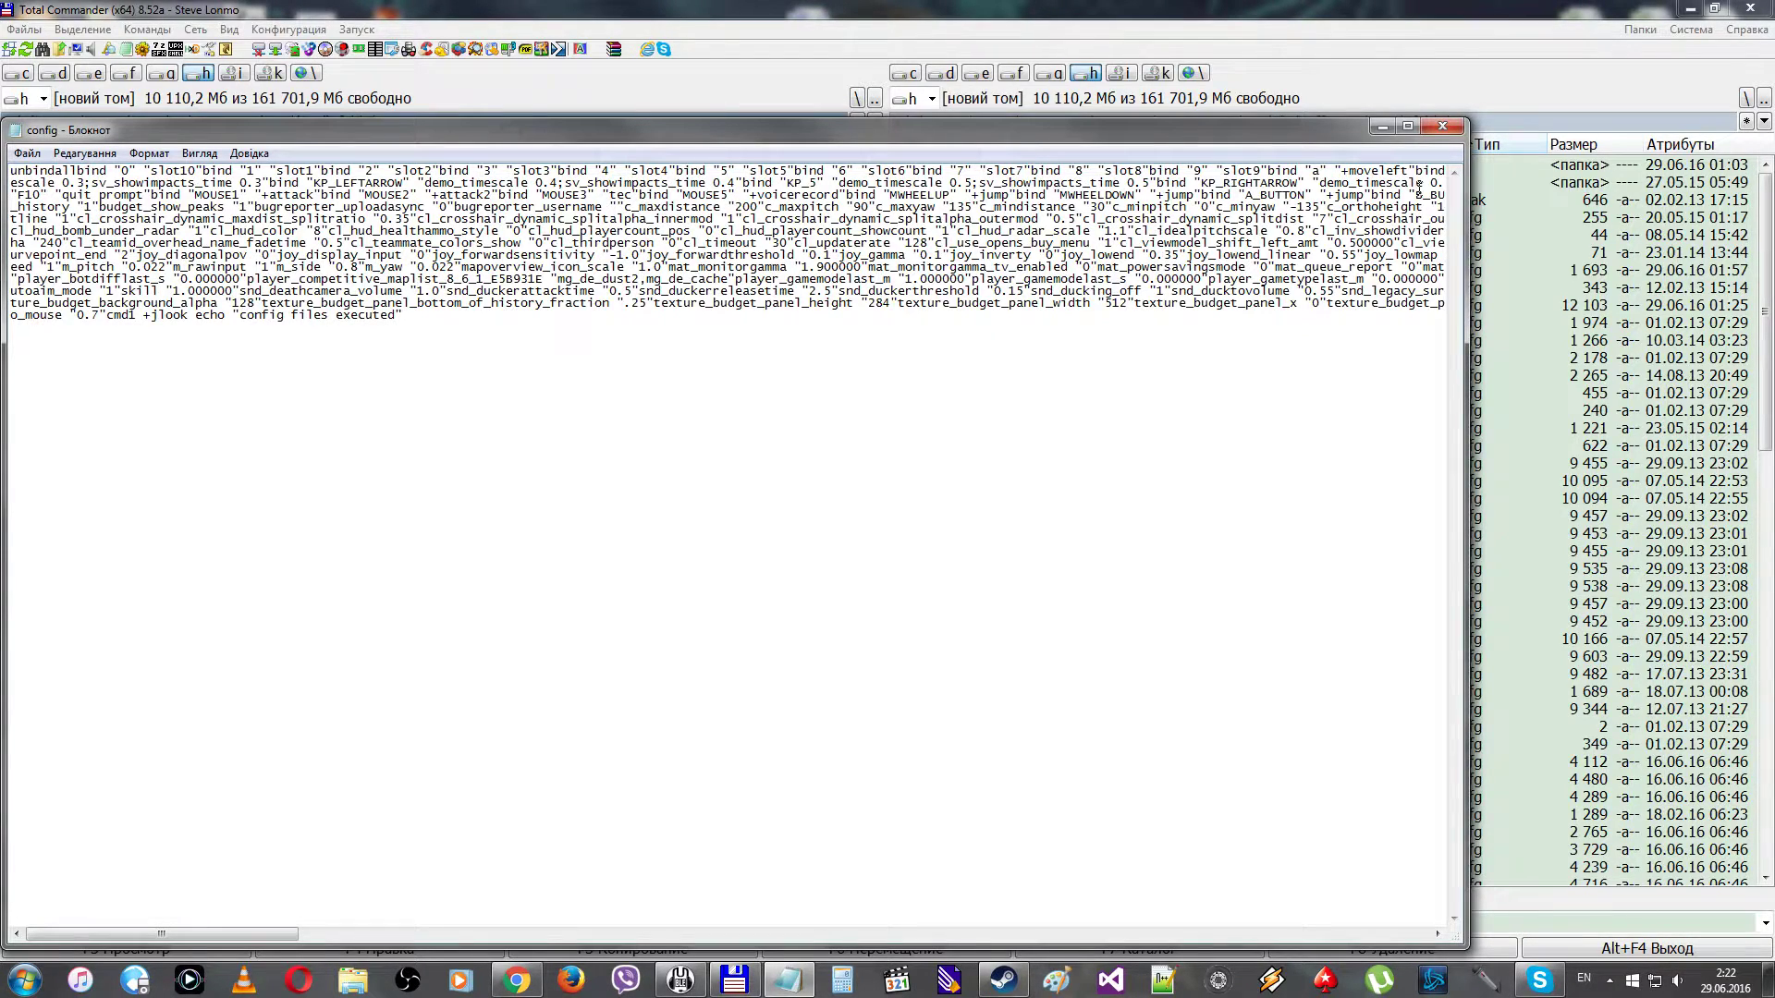
pyautogui.click(1442, 126)
# Launch CS:GO from Steam's tray menu, read the console's config and autoexec output, then close the console.
pyautogui.click(1609, 981)
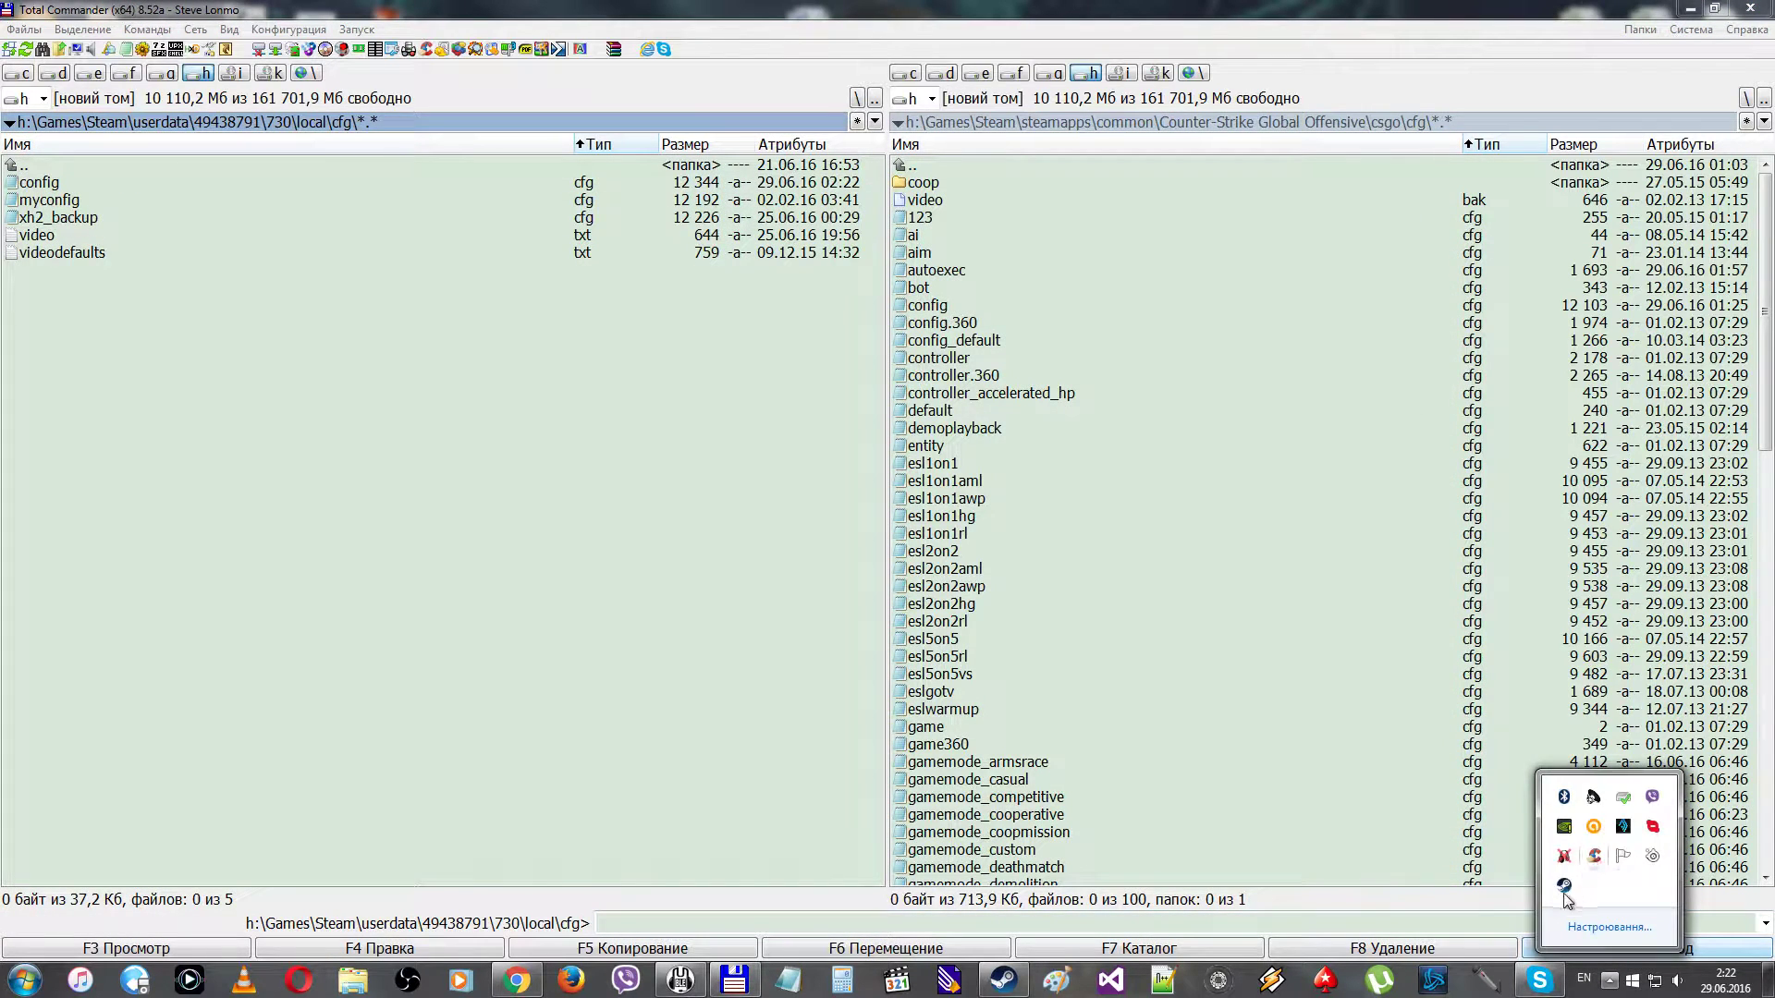
pyautogui.rightClick(1563, 885)
pyautogui.click(1607, 628)
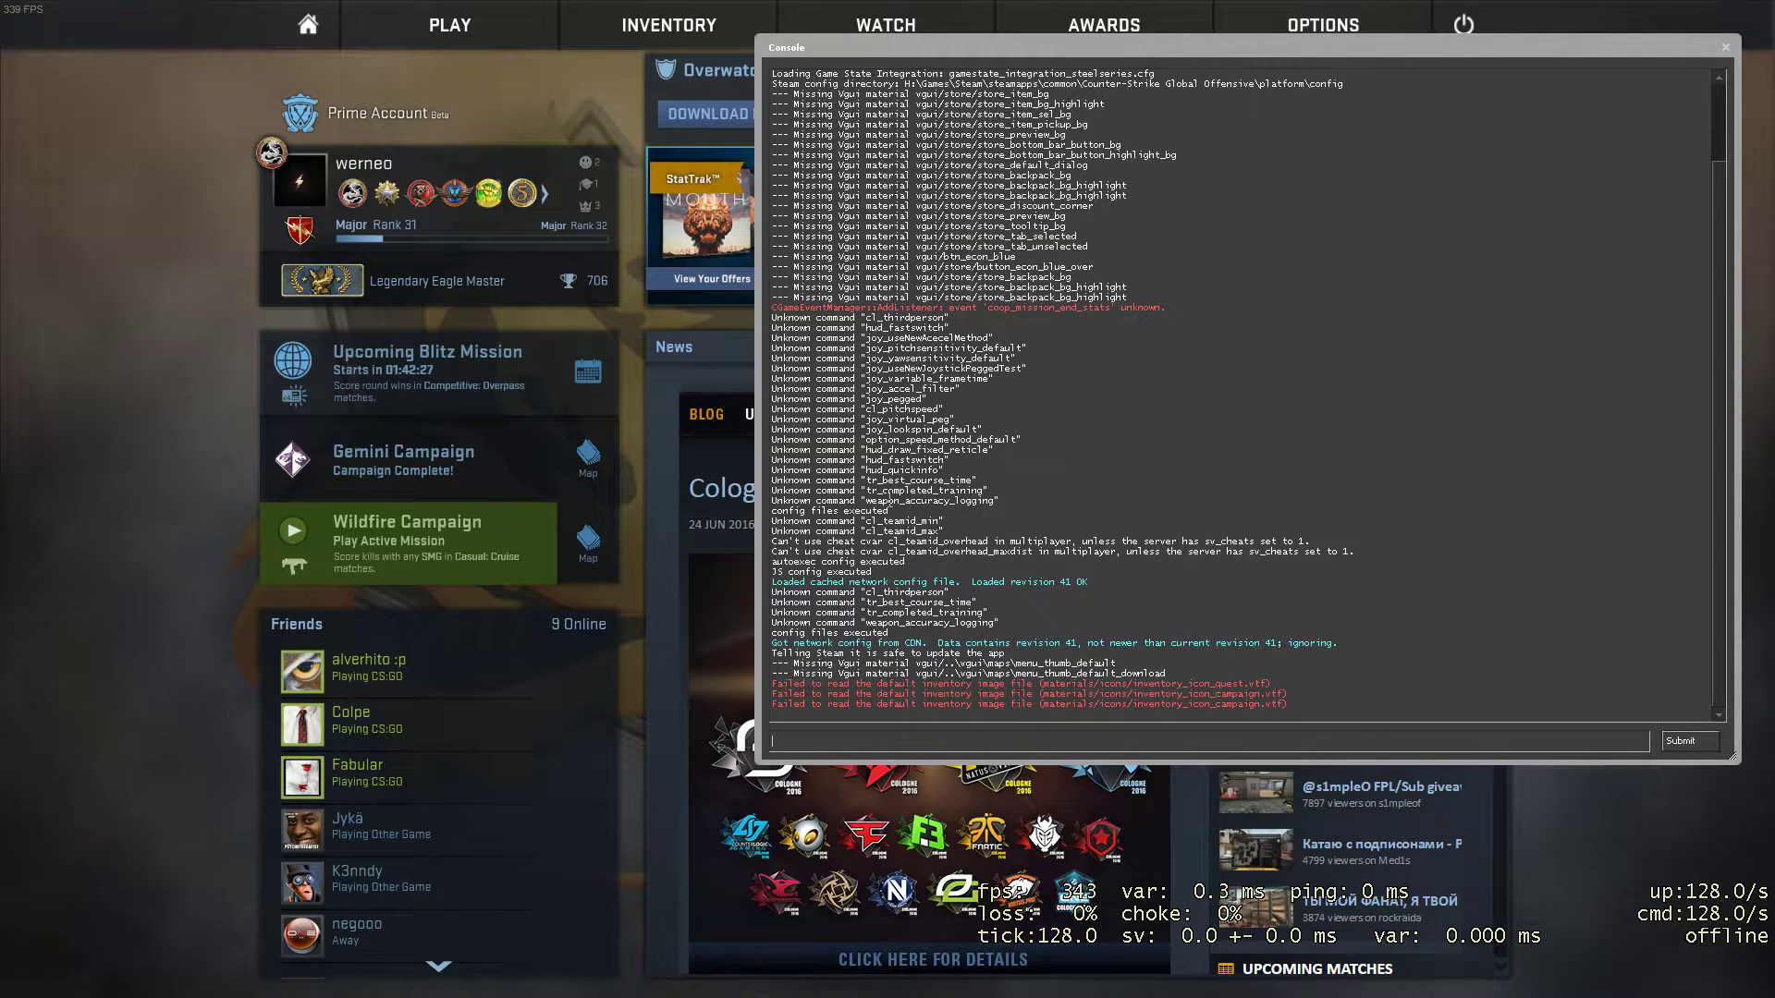
pyautogui.press('`')
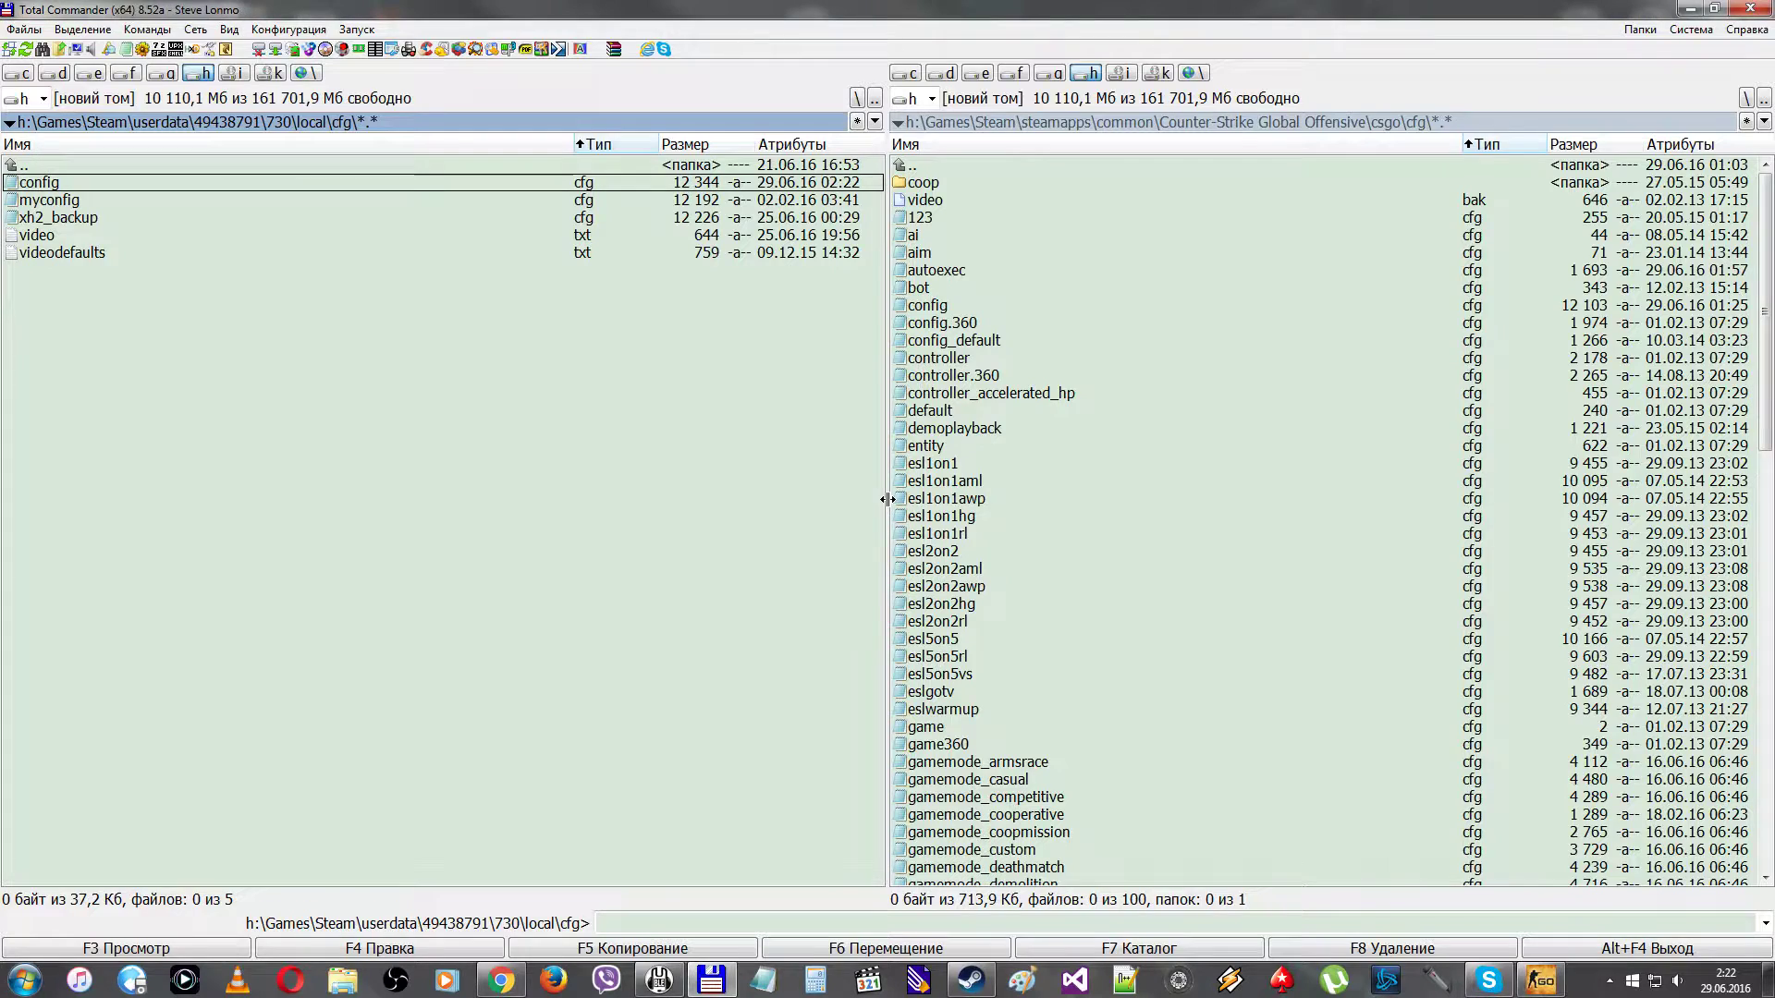
pyautogui.click(952, 375)
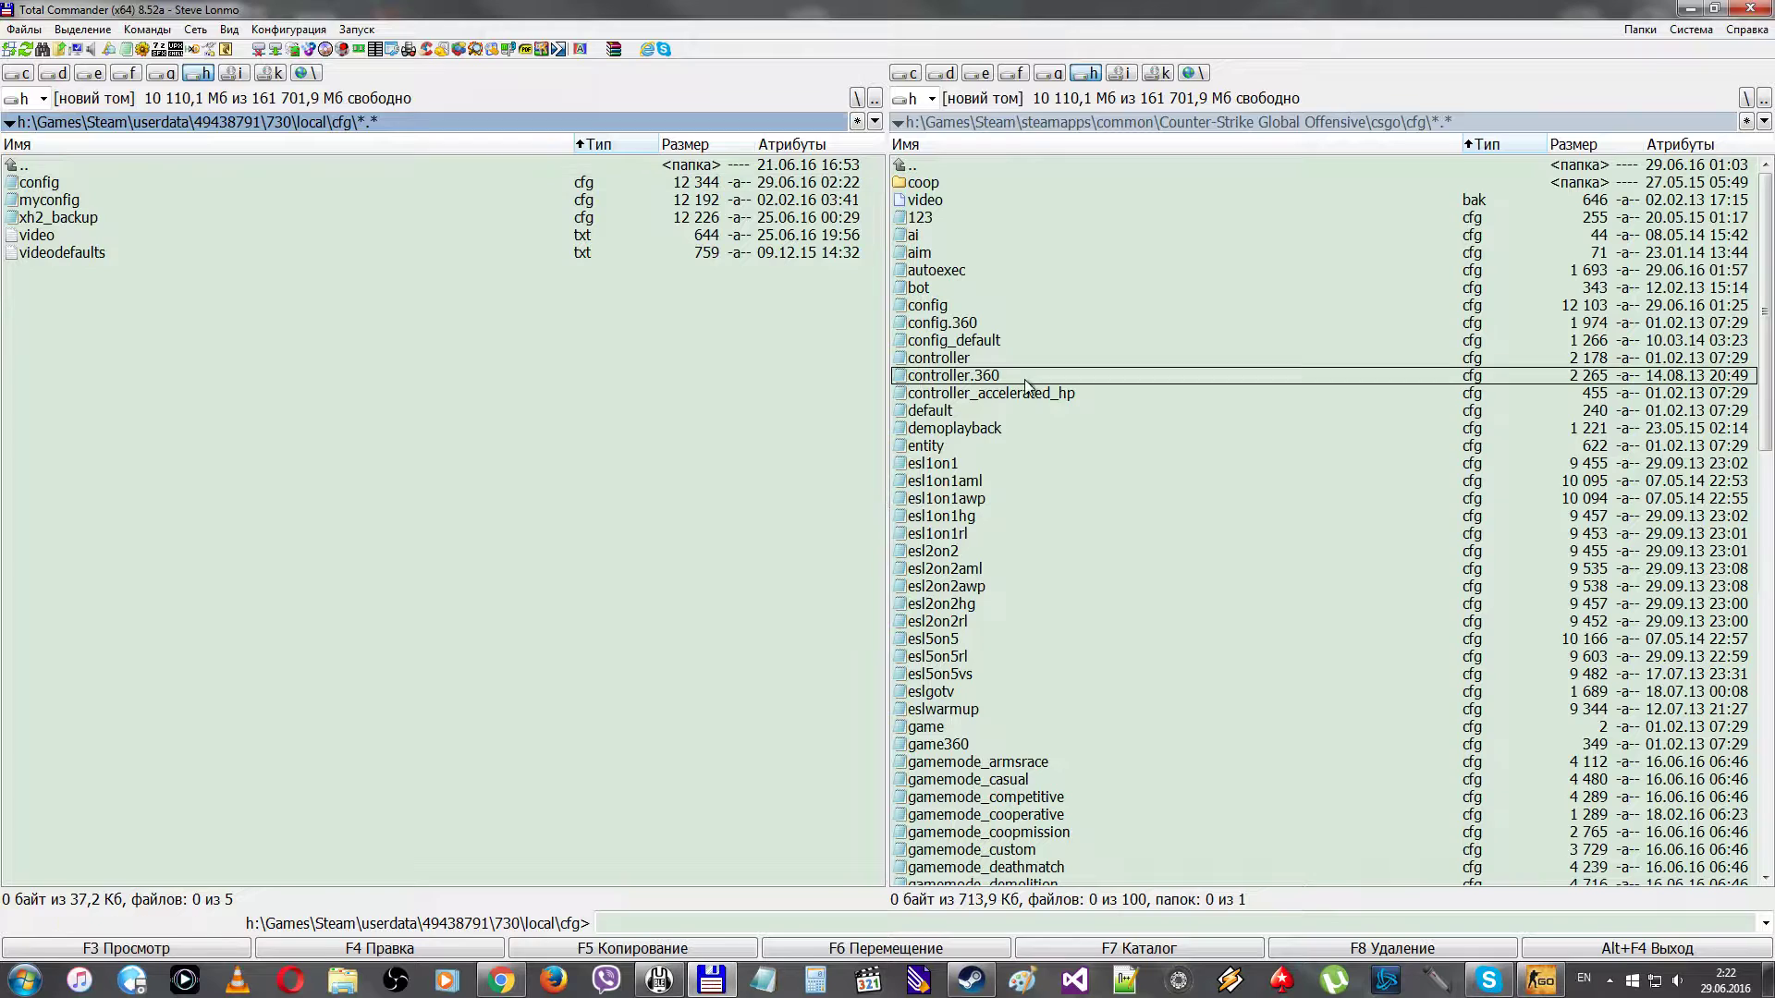
pyautogui.click(945, 274)
pyautogui.hotkey('alt', 'Tab')
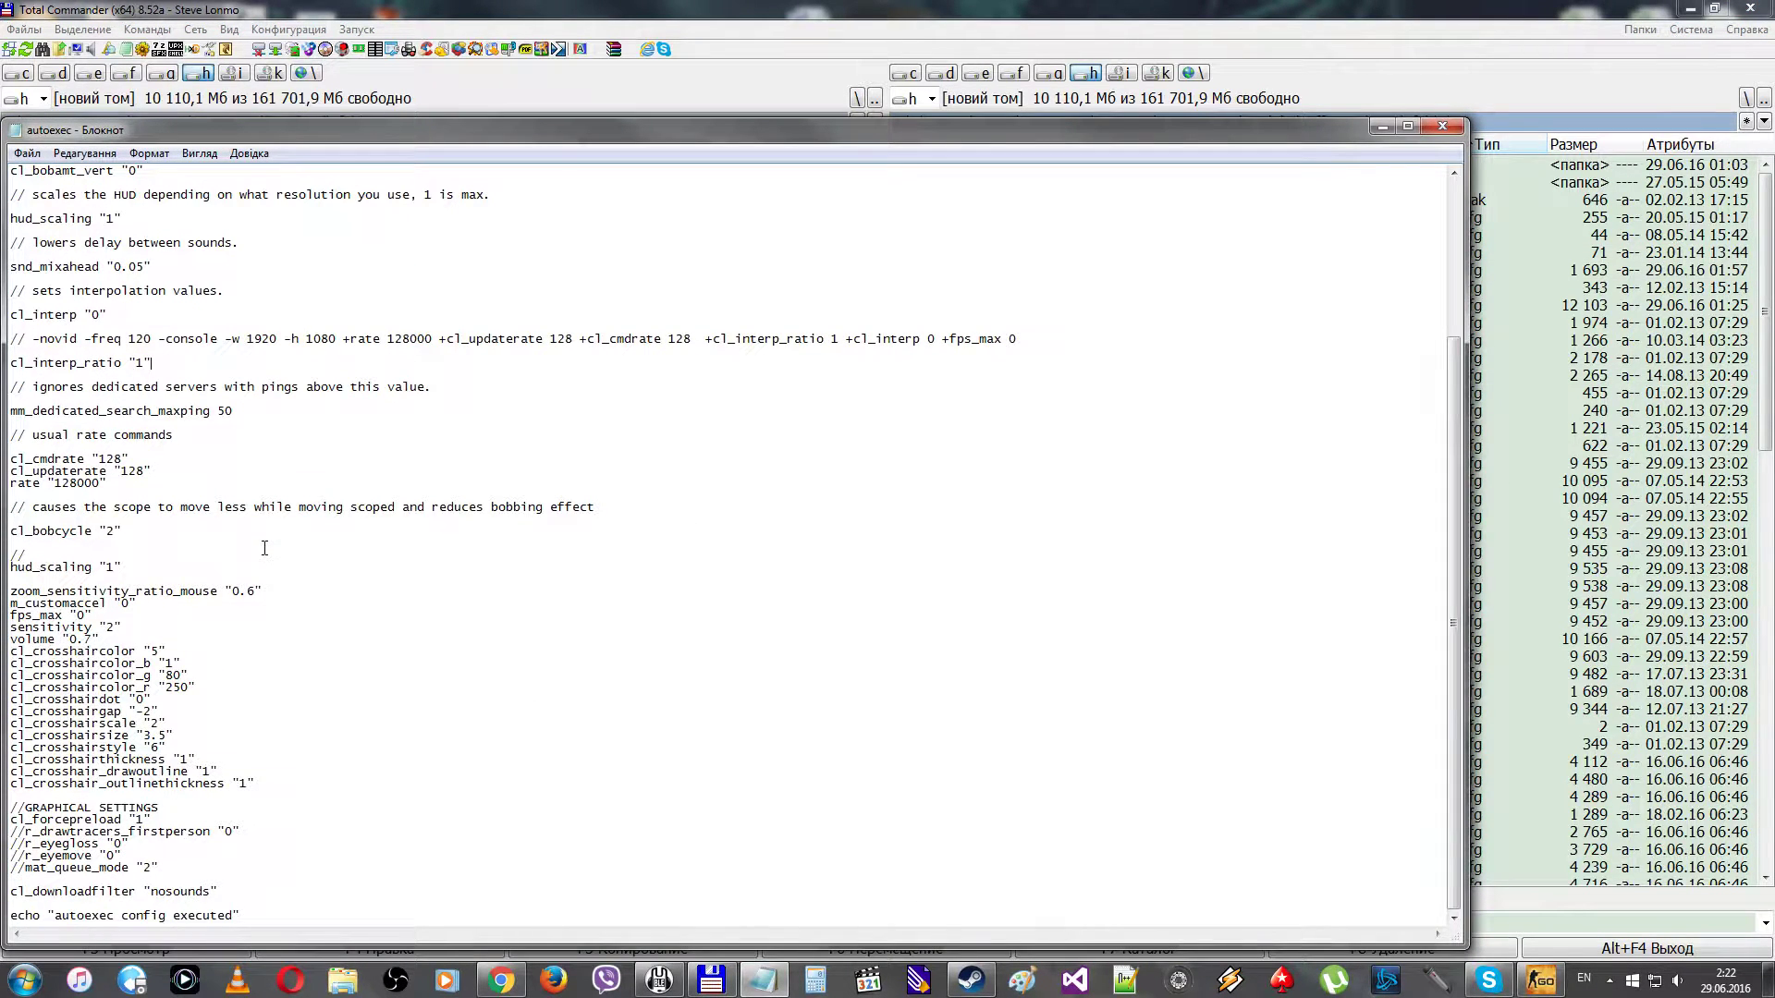
pyautogui.moveTo(128, 628); pyautogui.dragTo(7, 629)
pyautogui.click(127, 629)
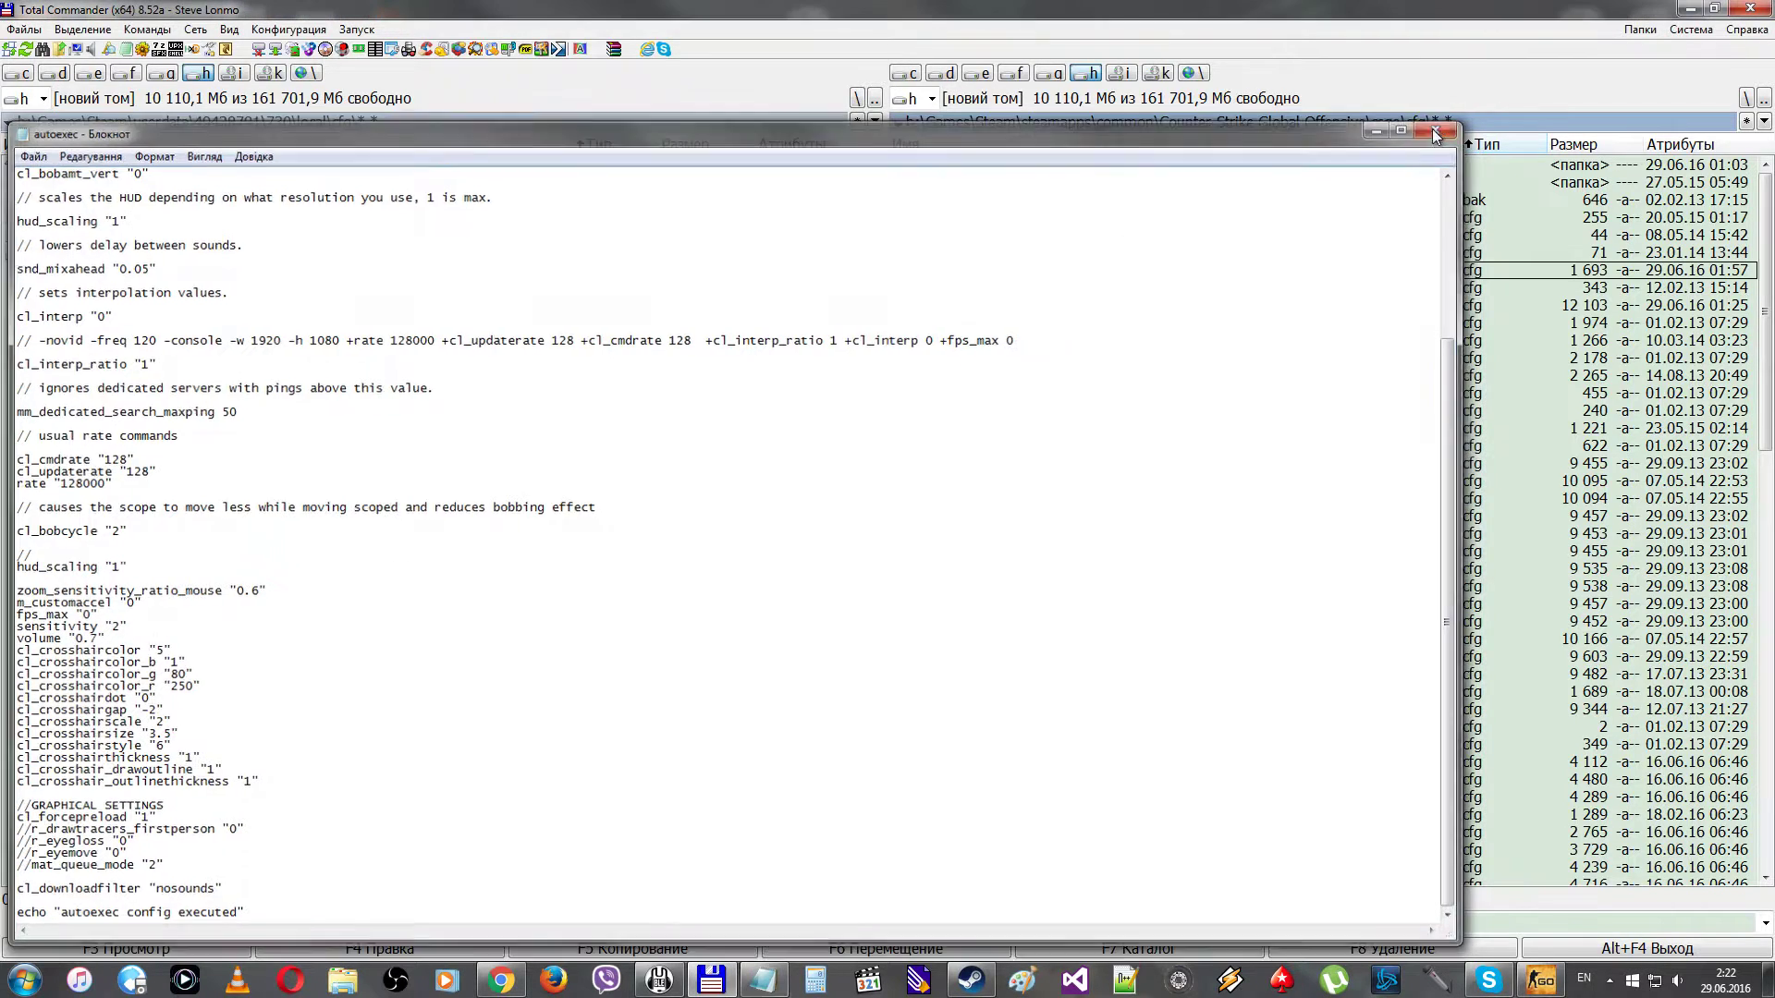
pyautogui.click(1440, 126)
pyautogui.click(1539, 980)
pyautogui.press('`')
pyautogui.write('sensitivity')
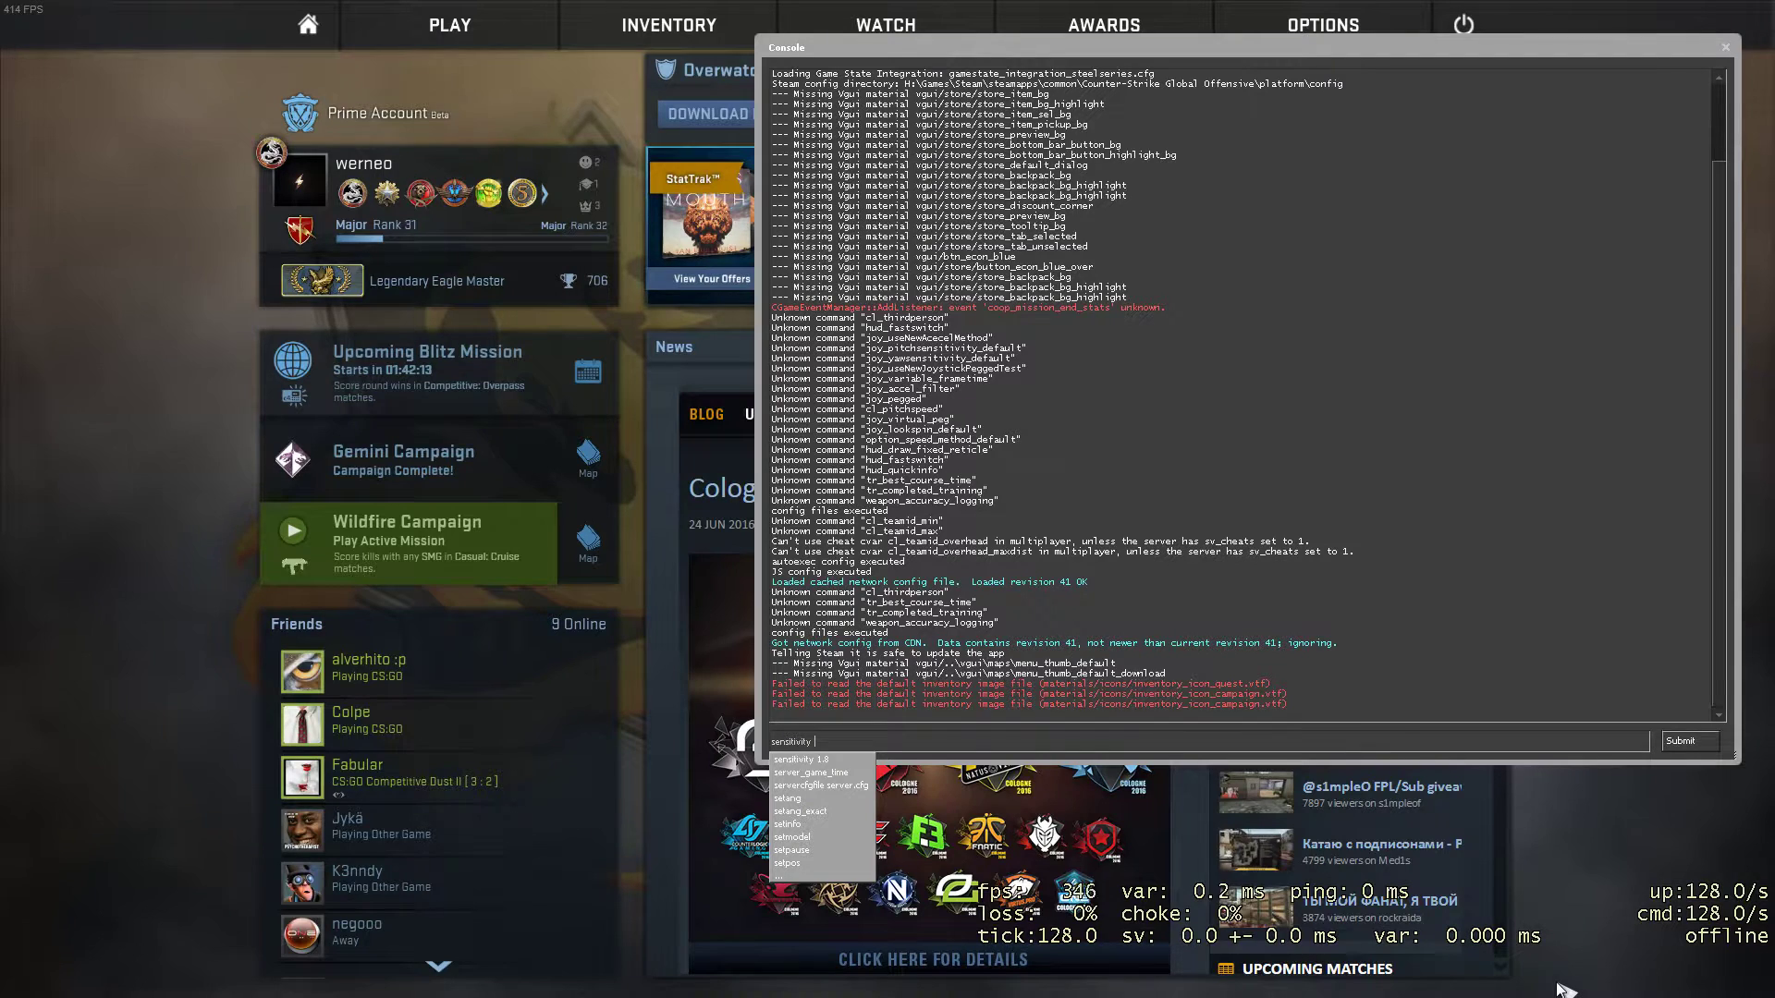
pyautogui.hotkey('ctrl', 'a')
pyautogui.press('BackSpace')
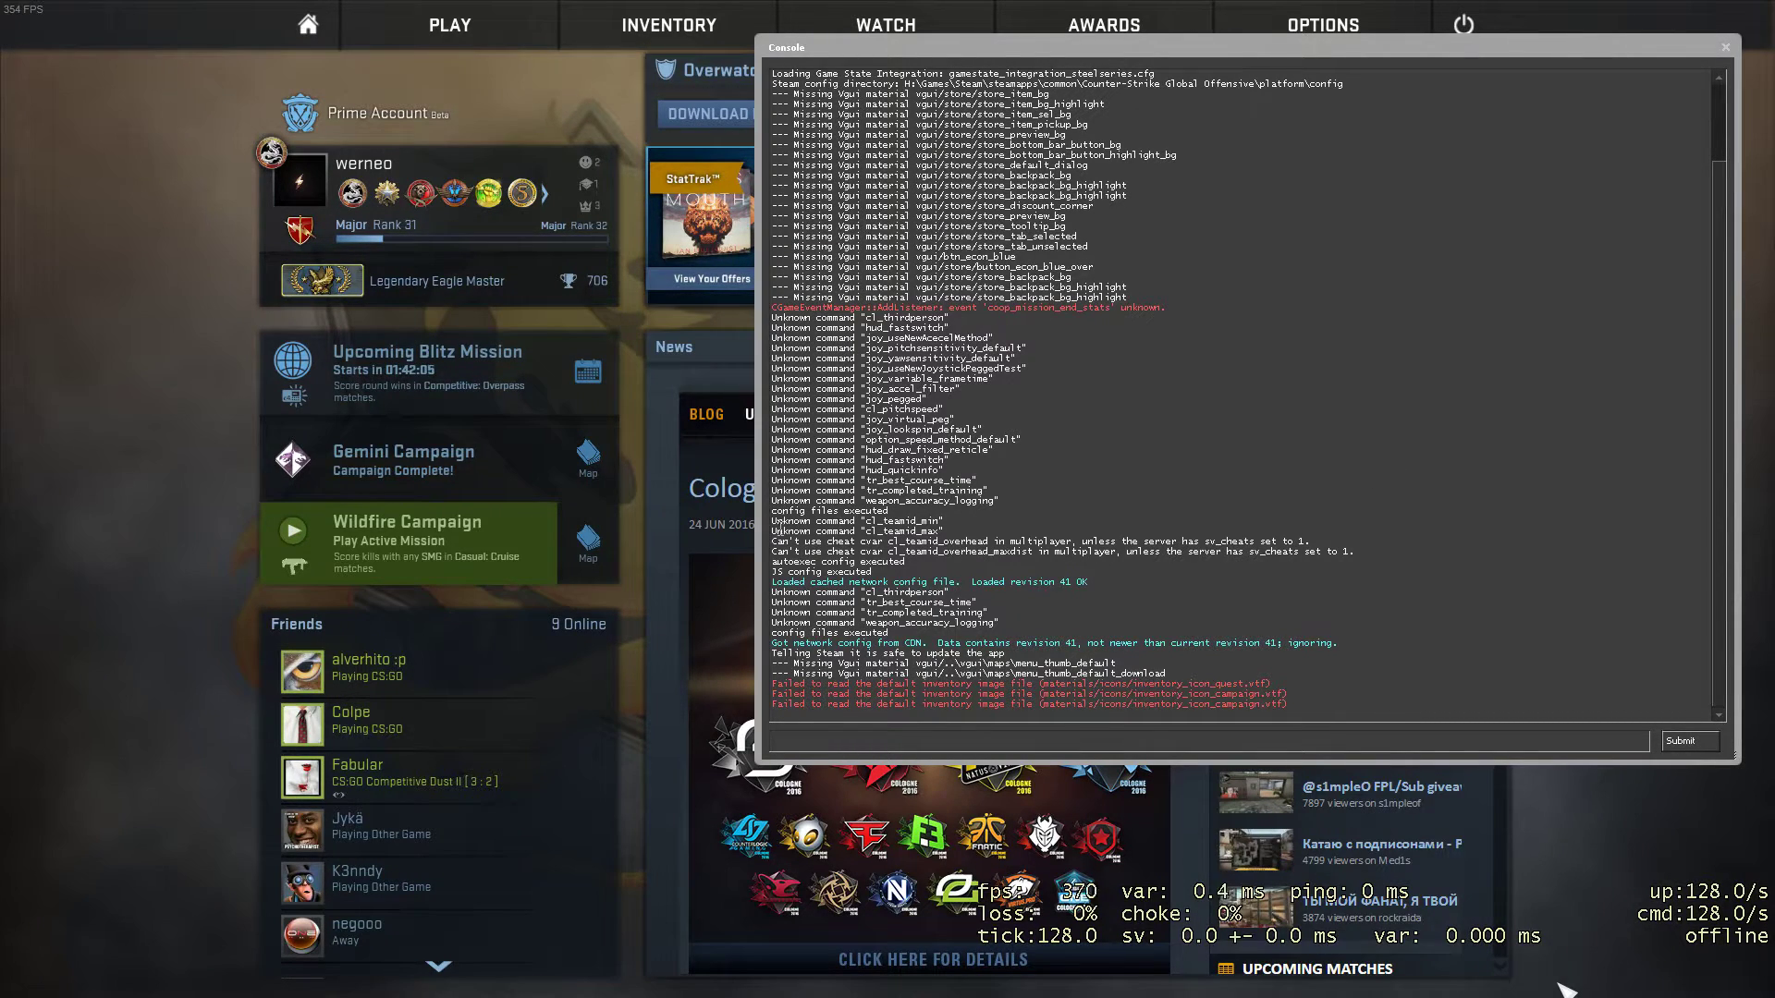
pyautogui.moveTo(772, 511); pyautogui.dragTo(889, 511)
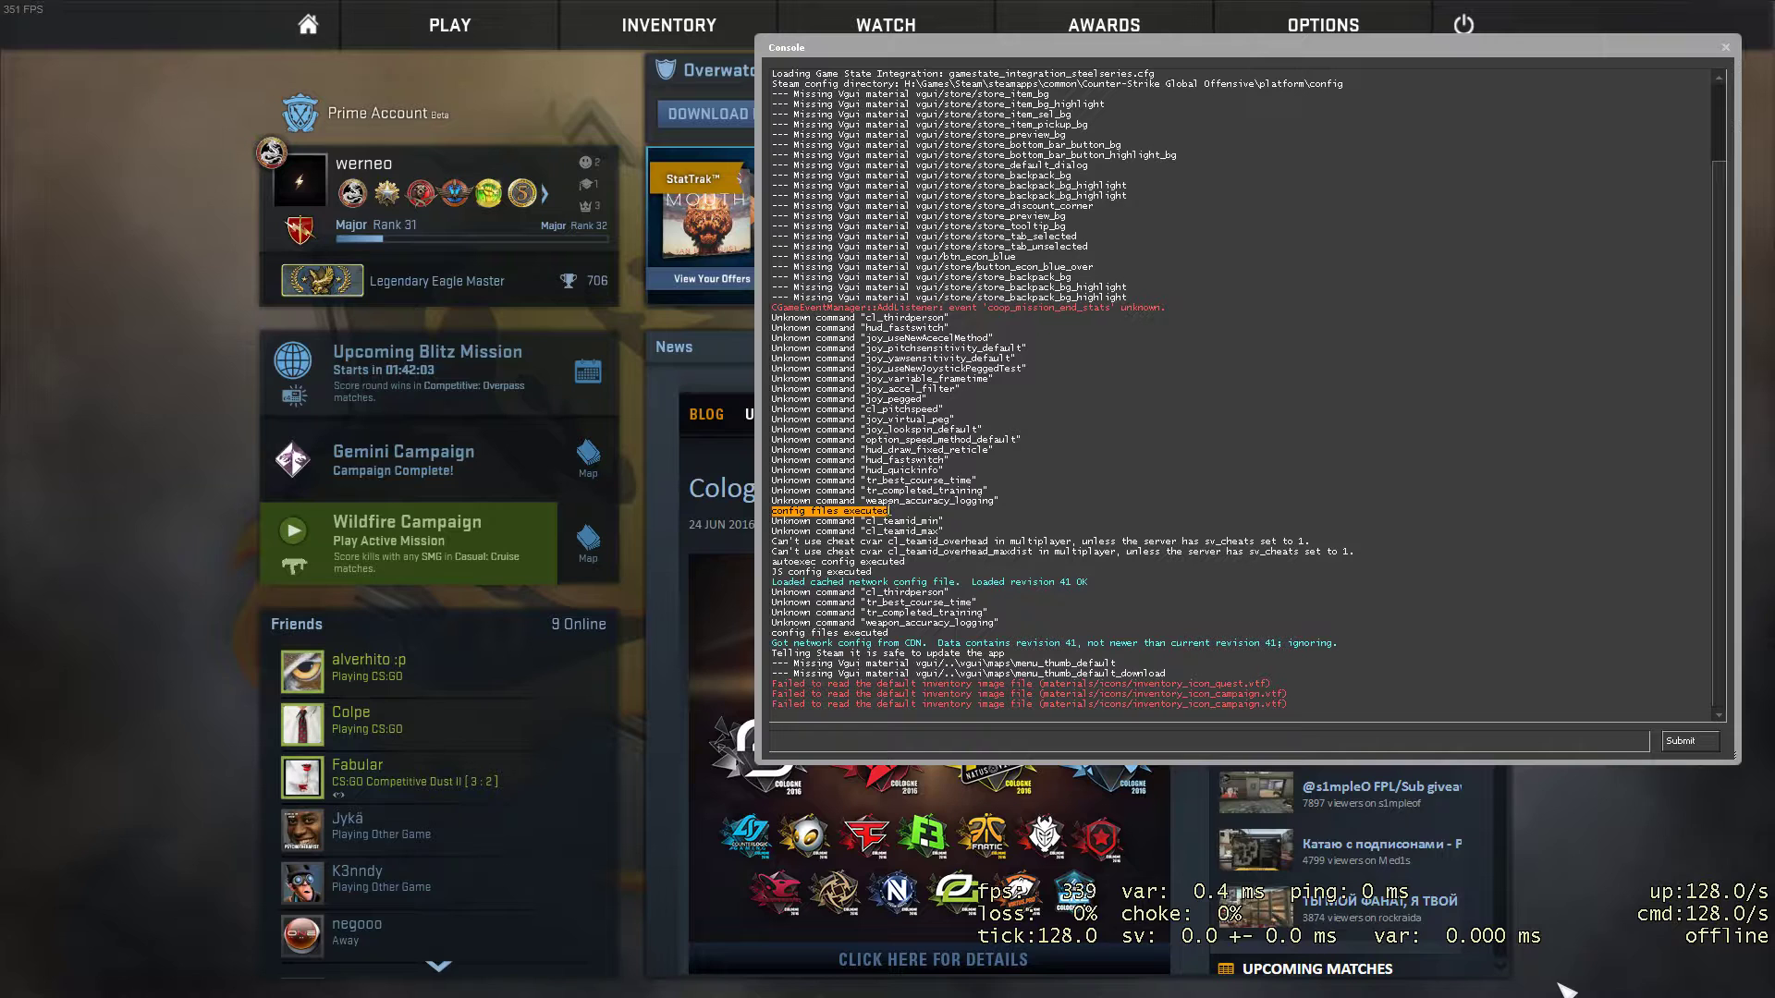
pyautogui.click(824, 500)
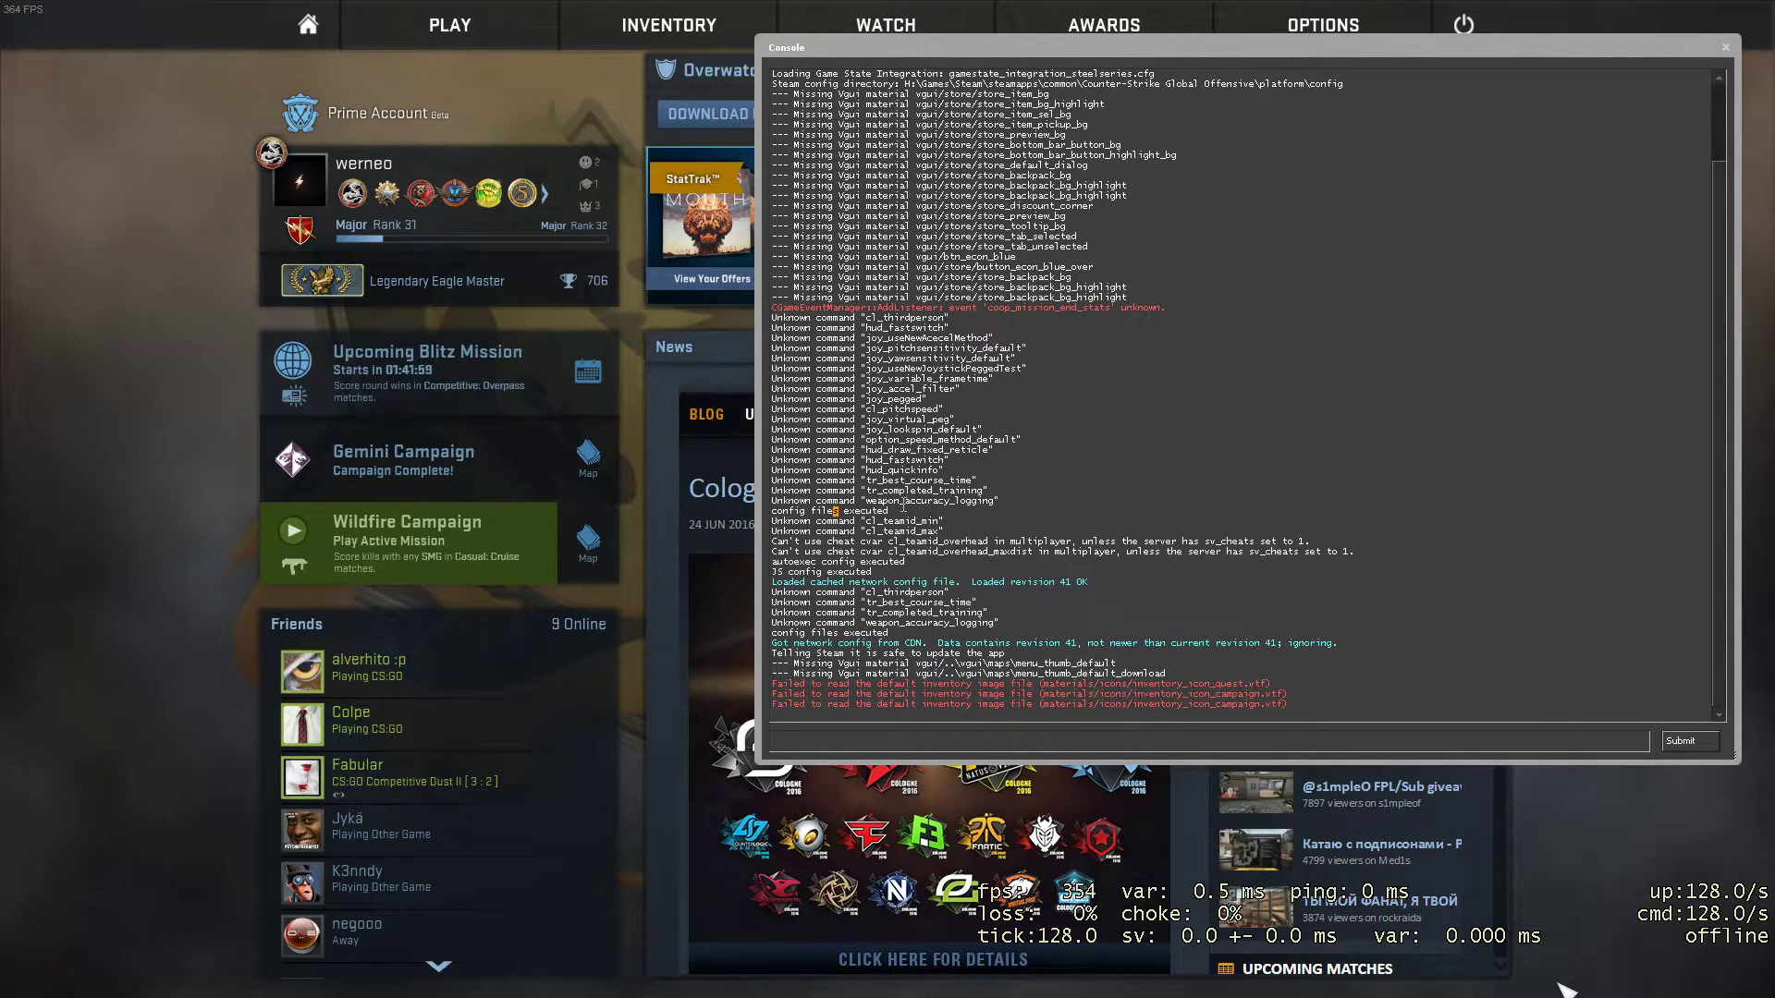
pyautogui.moveTo(906, 509); pyautogui.dragTo(773, 509)
pyautogui.click(936, 507)
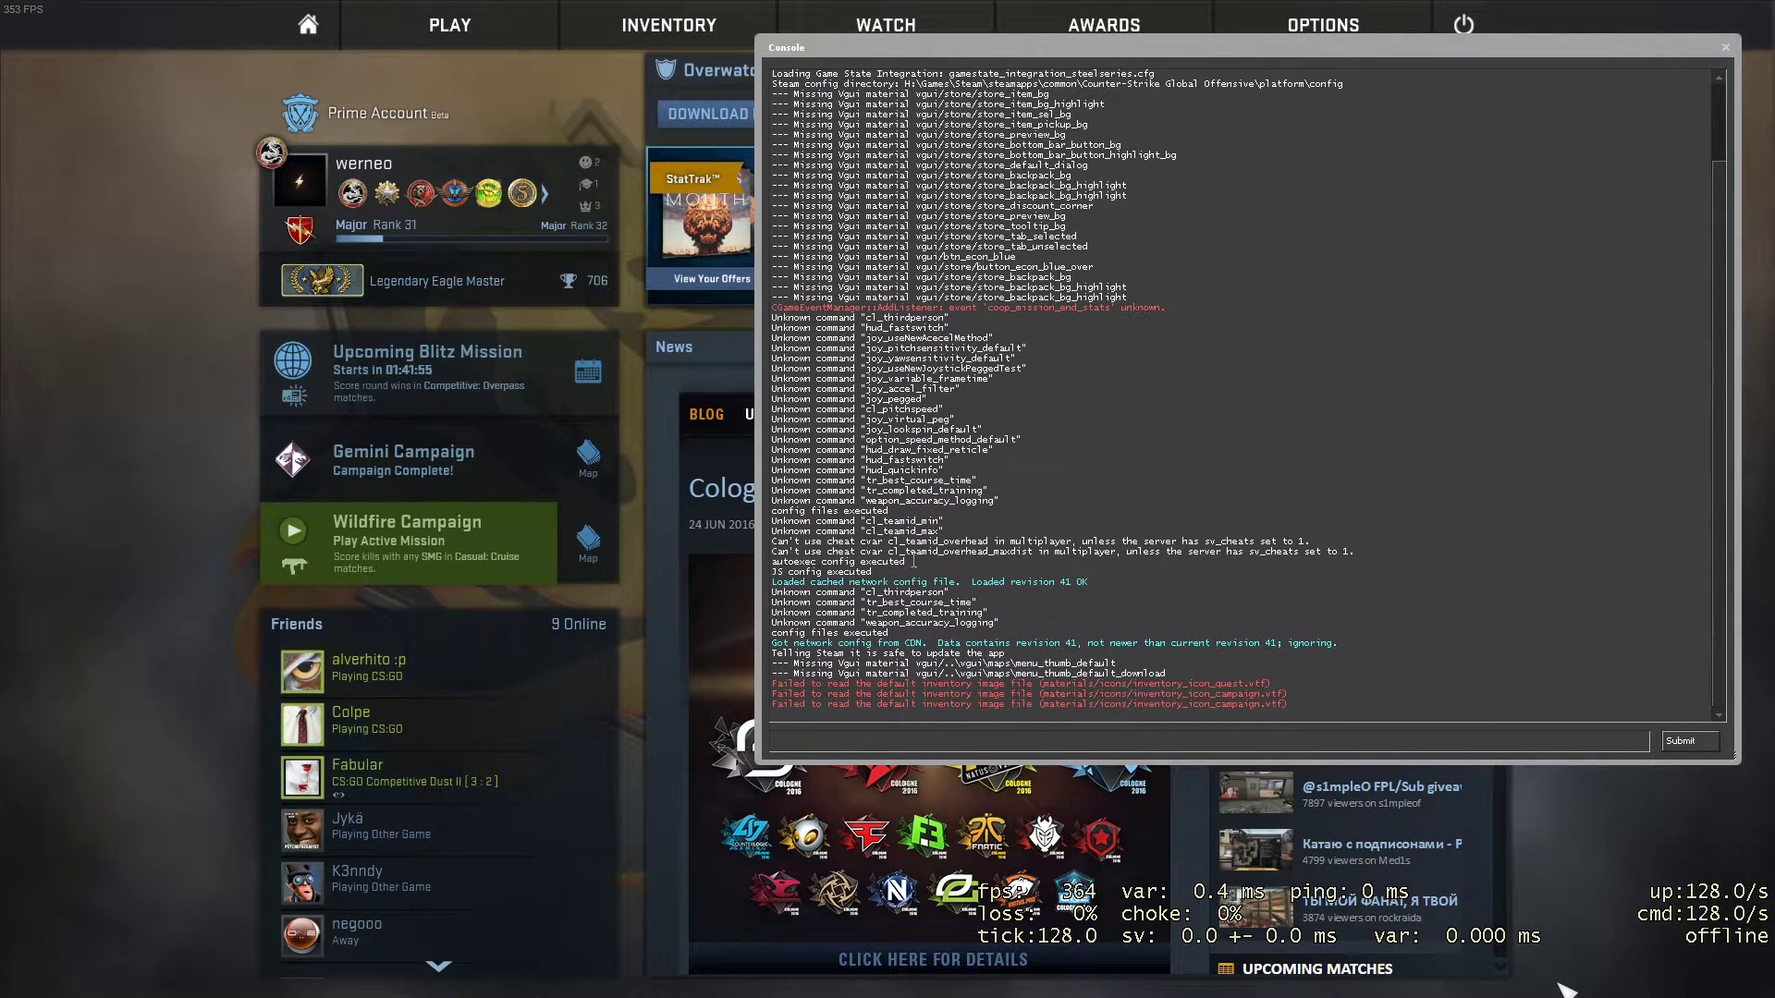
pyautogui.moveTo(906, 562); pyautogui.dragTo(772, 552)
pyautogui.click(877, 570)
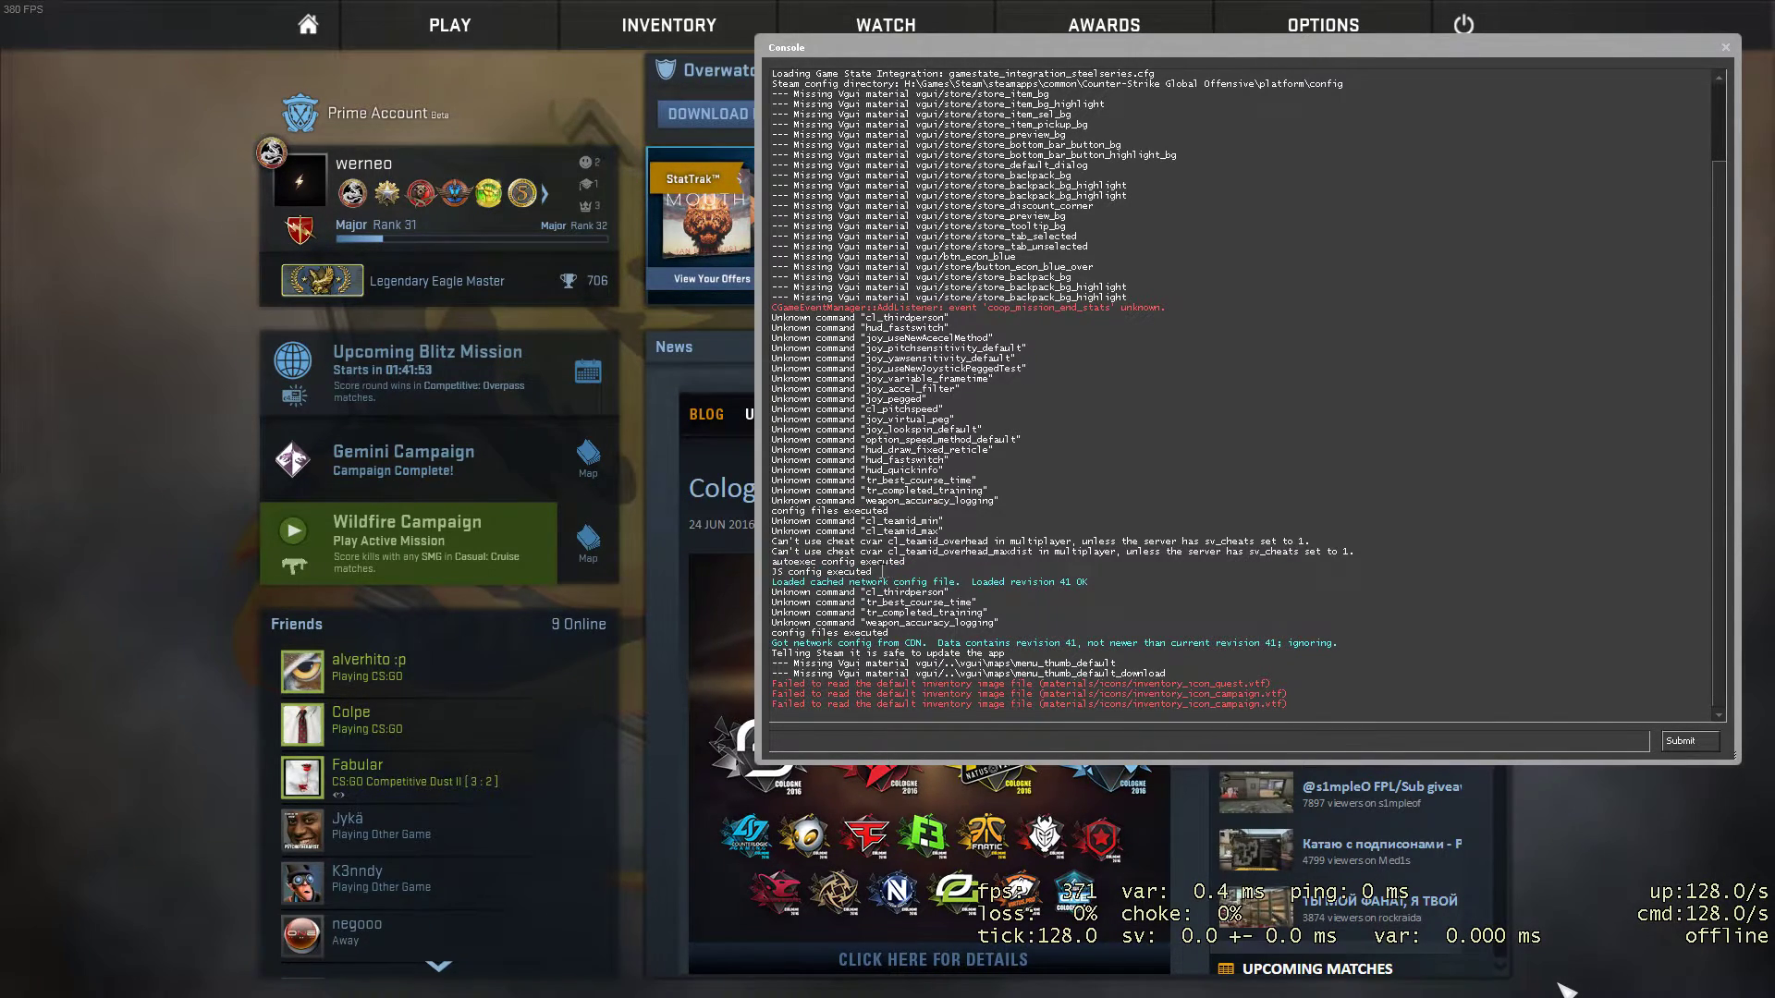
pyautogui.moveTo(882, 570); pyautogui.dragTo(772, 561)
pyautogui.click(827, 533)
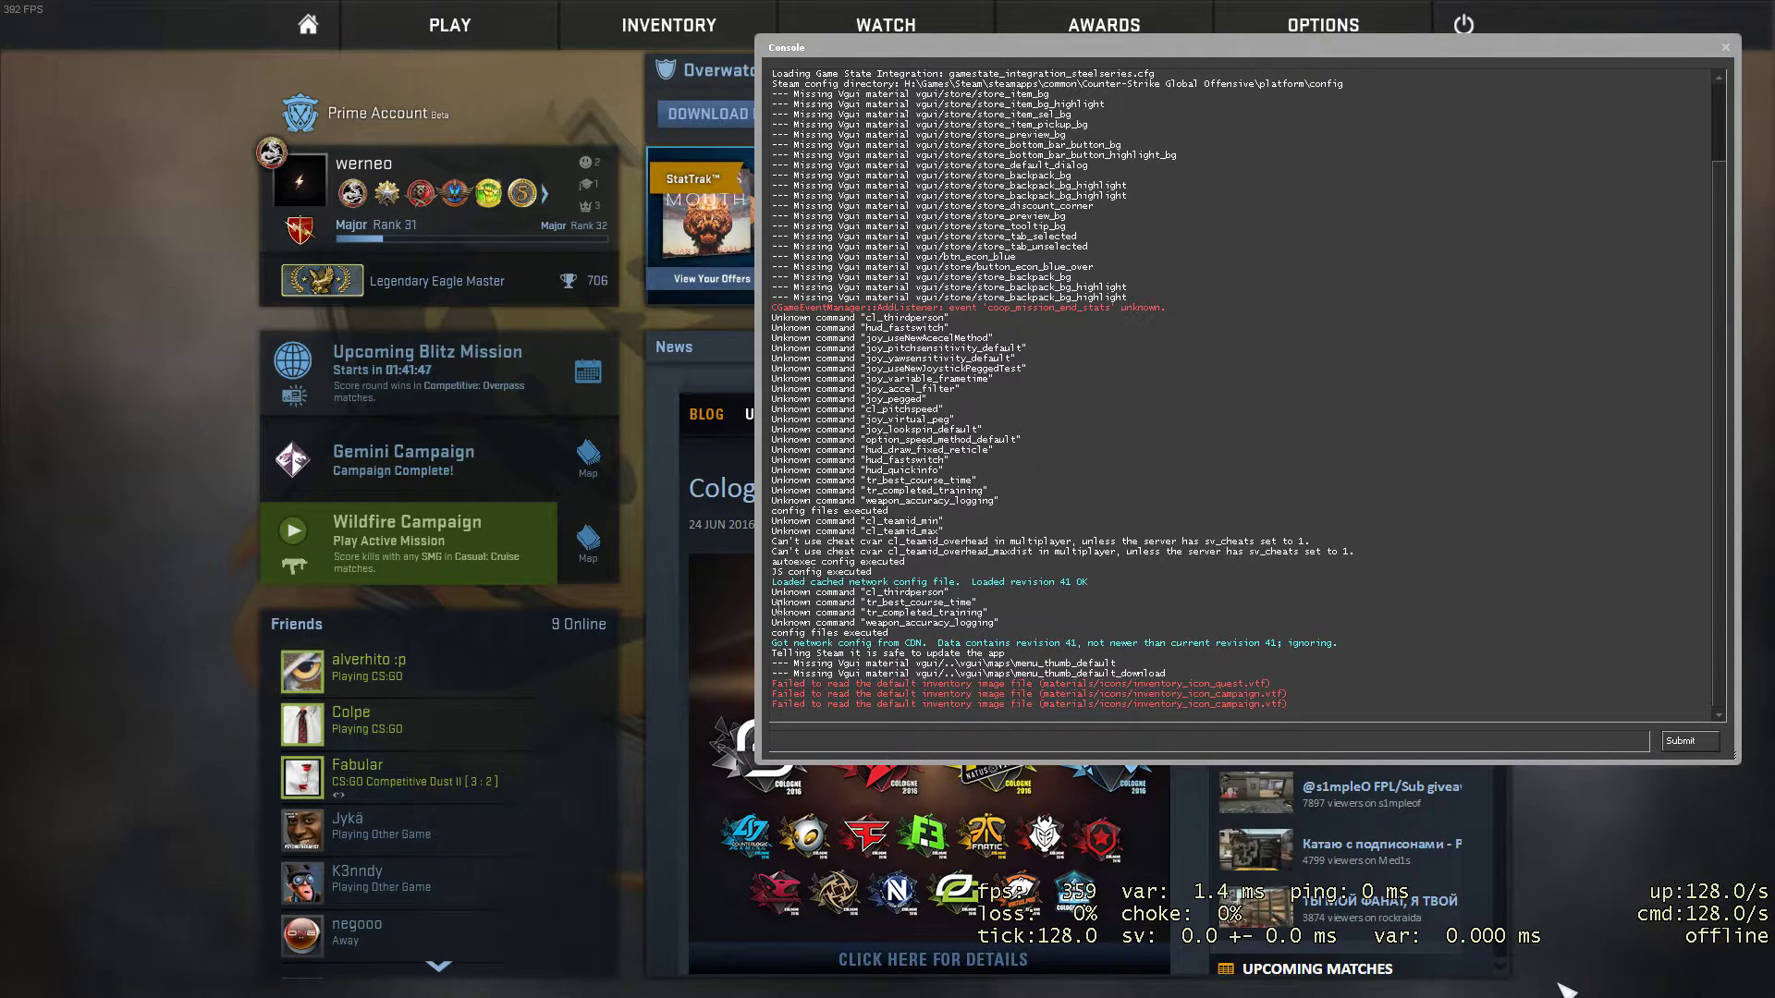
pyautogui.moveTo(774, 633); pyautogui.dragTo(848, 633)
pyautogui.click(904, 634)
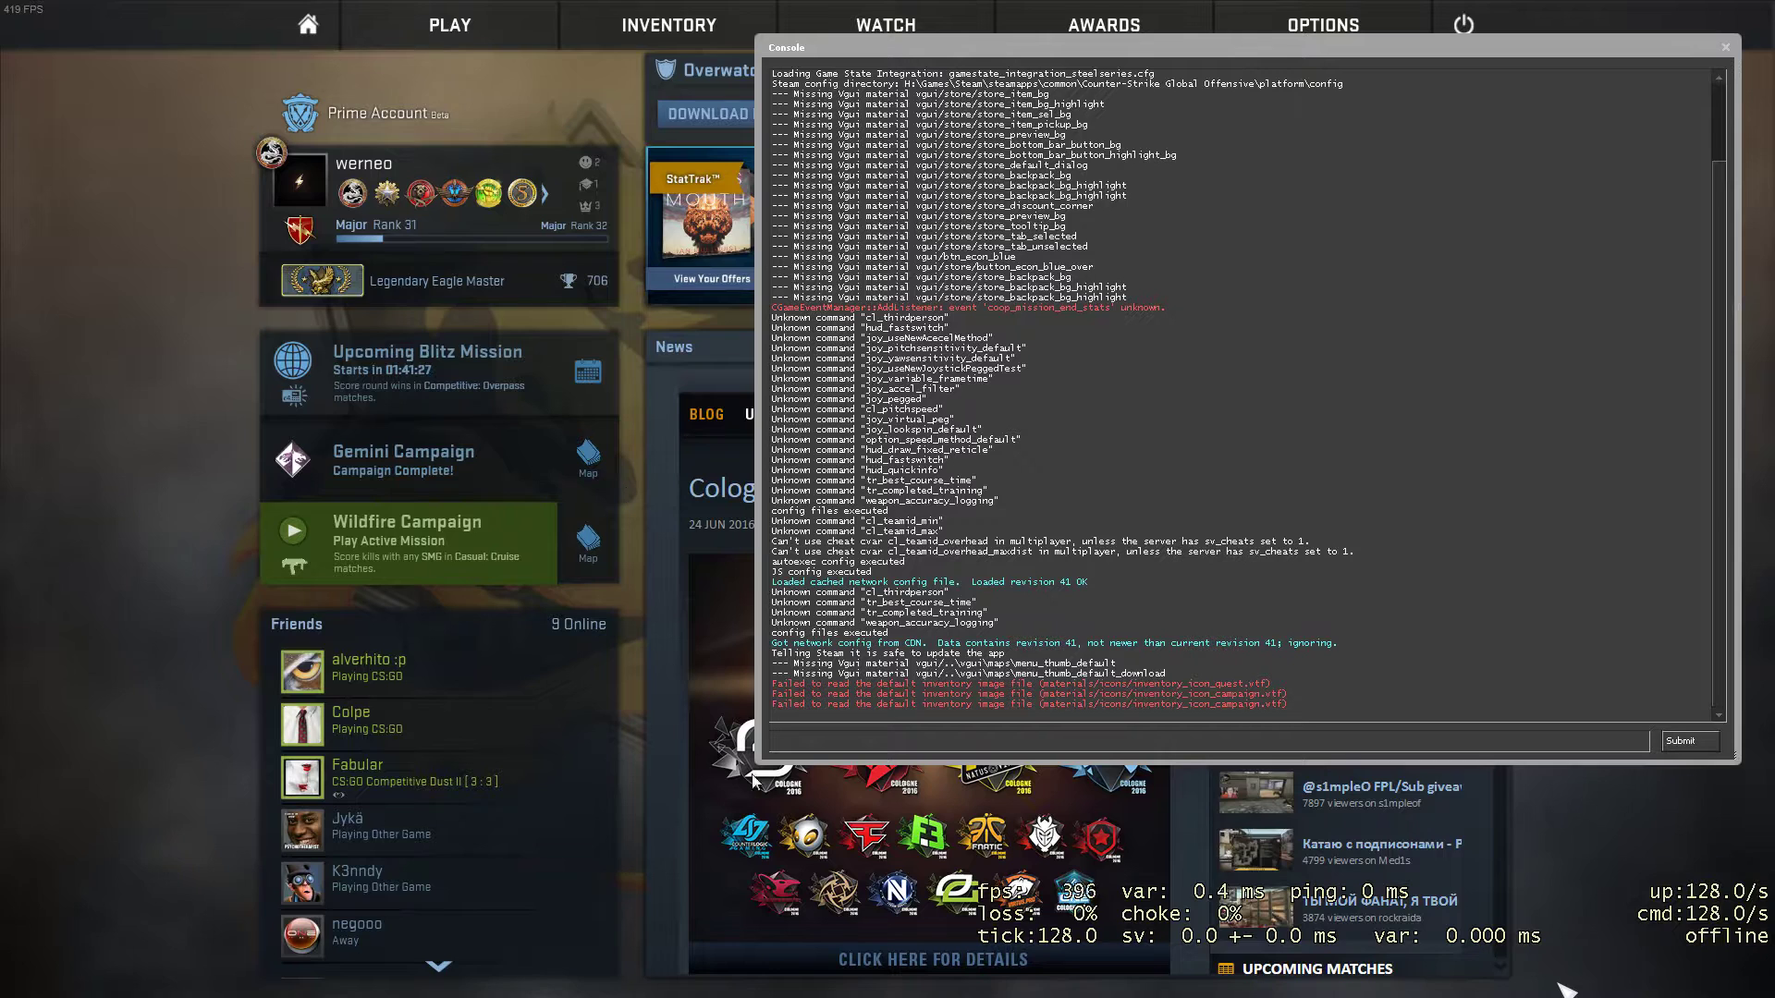
pyautogui.click(848, 732)
# Type exec in the game console, clear it, and close the console.
pyautogui.write('exe')
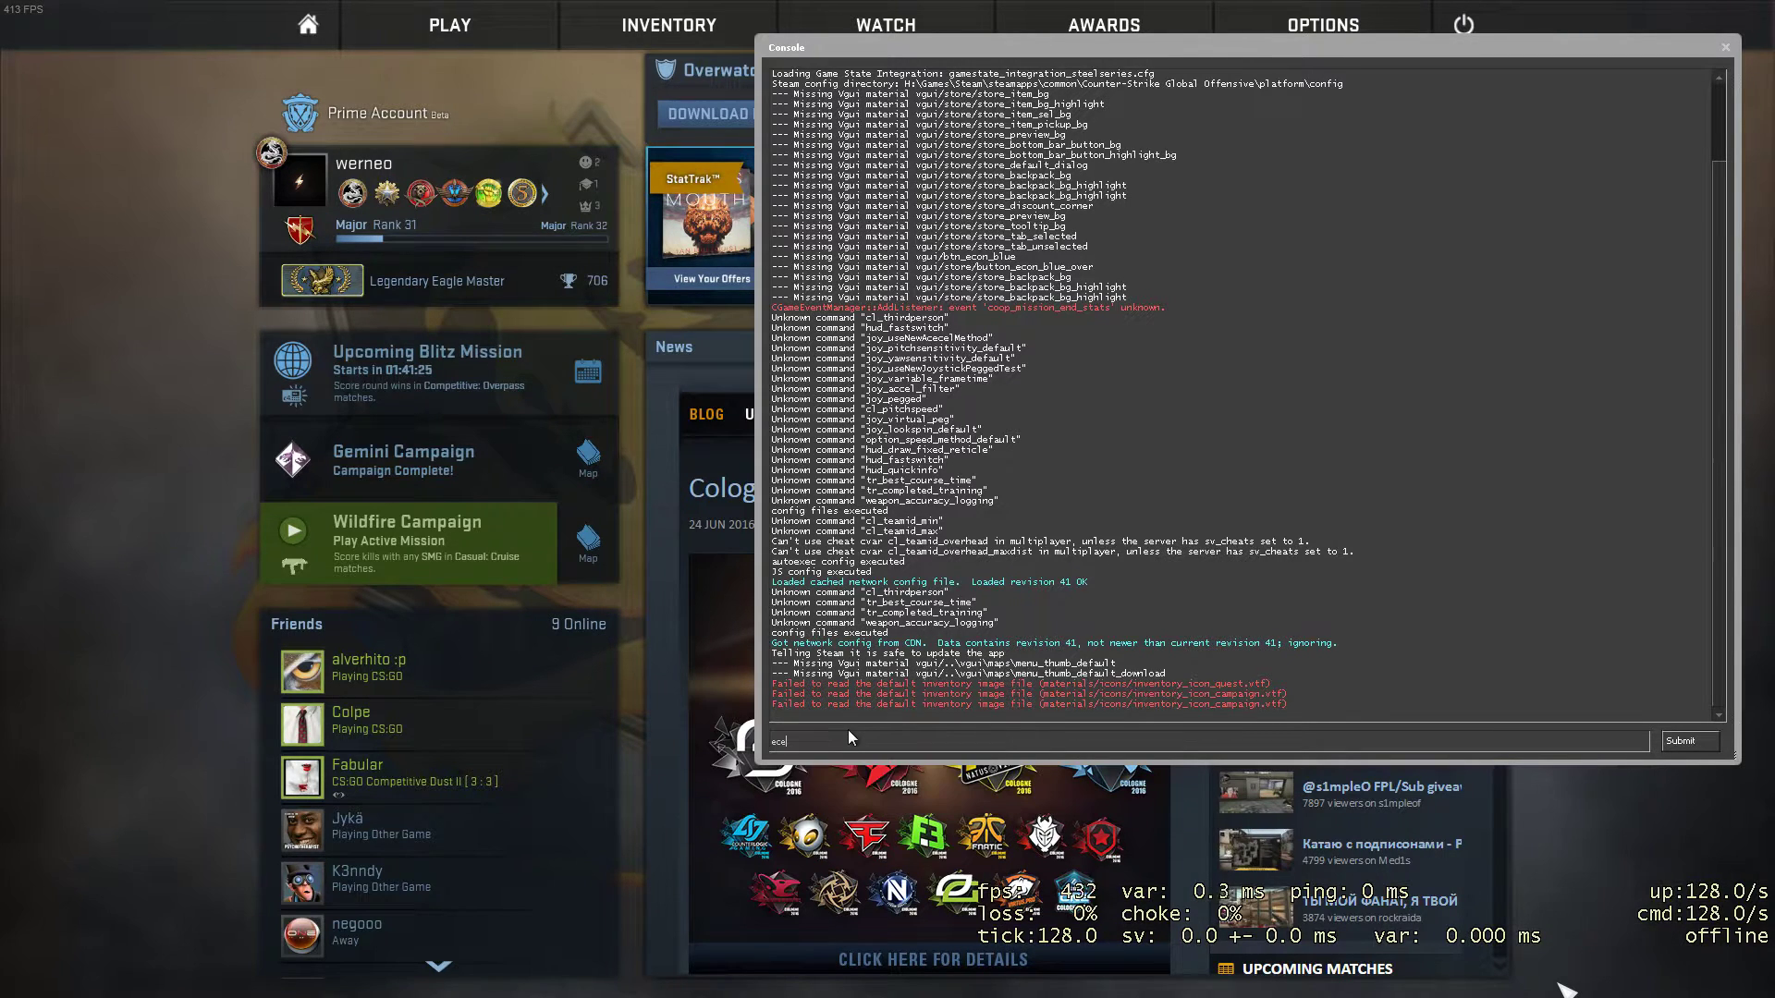
pyautogui.write('c')
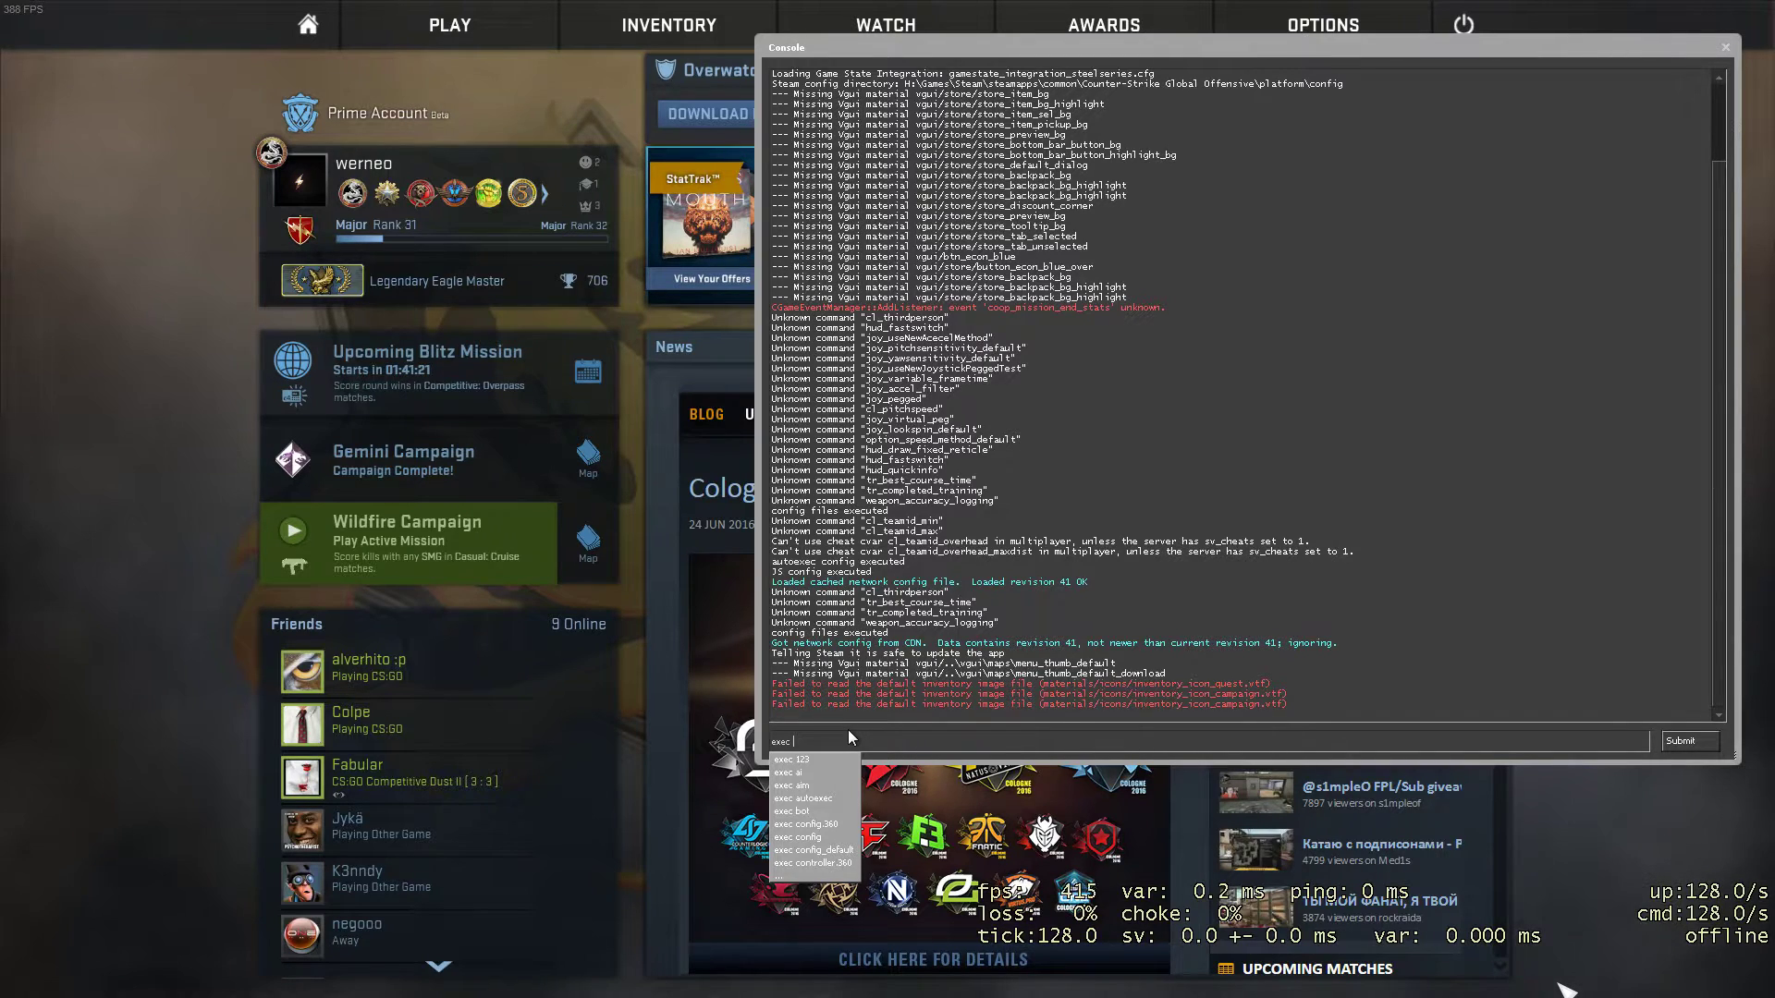
pyautogui.press('BackSpace')
pyautogui.press('BackSpace')
pyautogui.press('BackSpace')
pyautogui.press('BackSpace')
pyautogui.press('BackSpace')
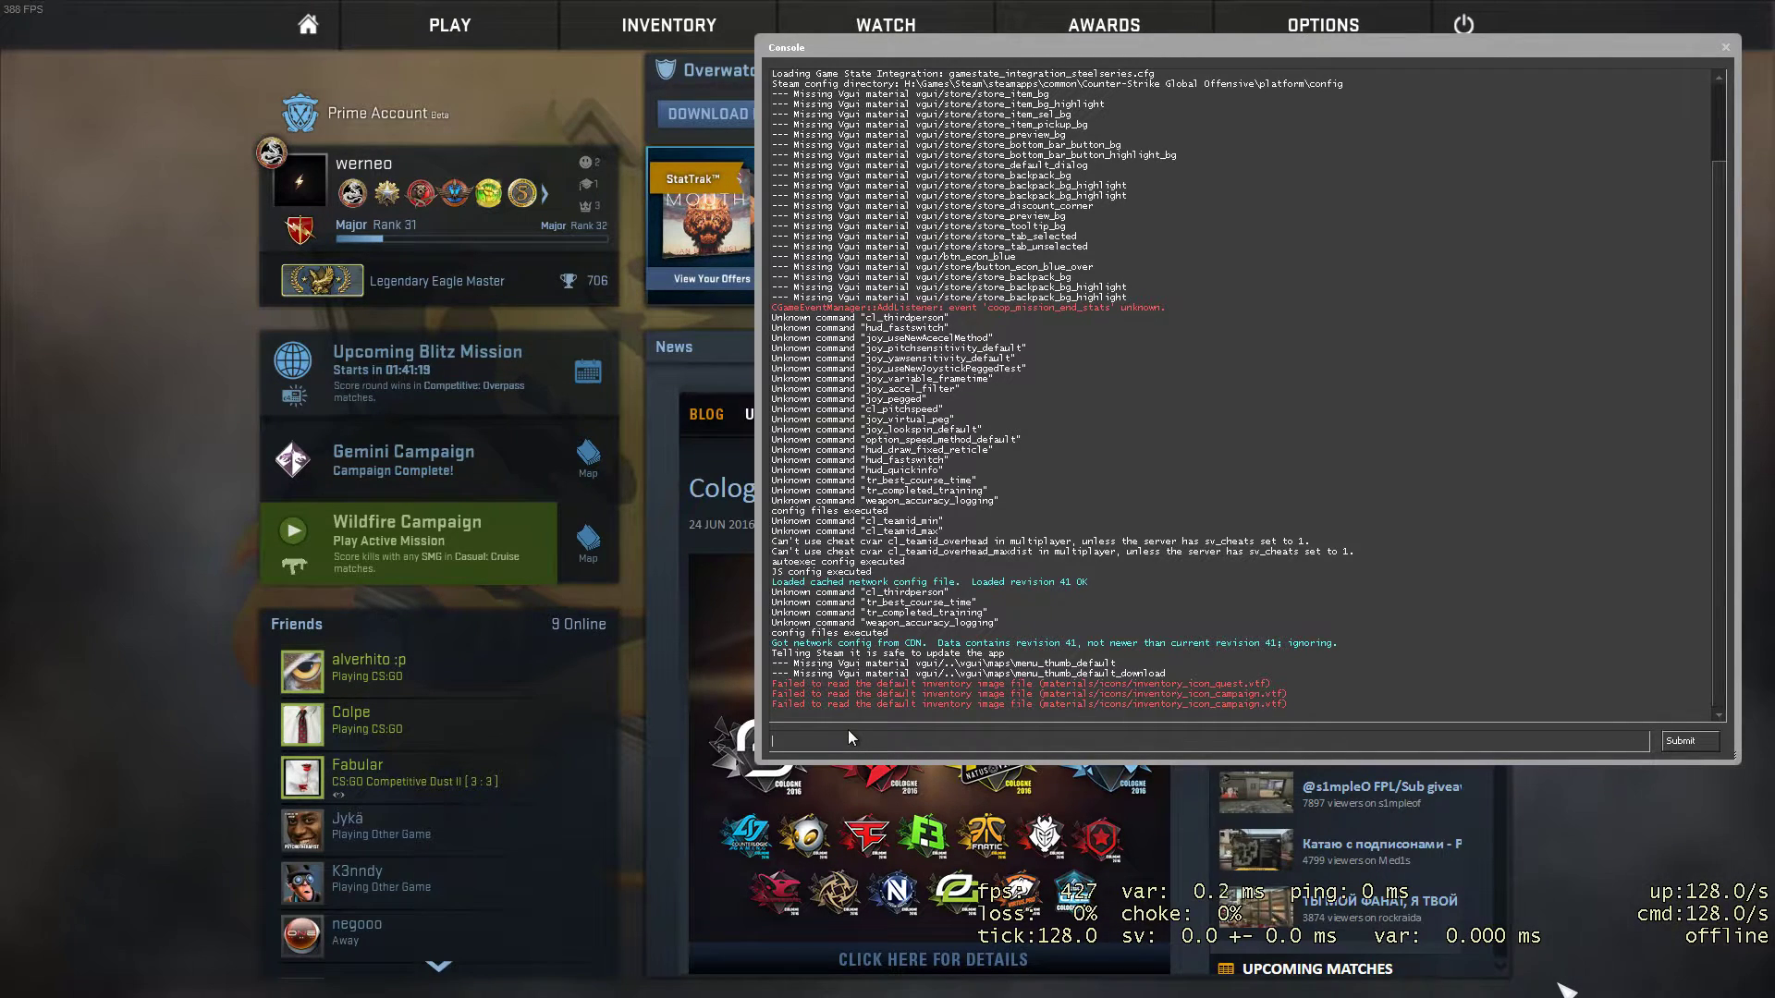
pyautogui.press('`')
# Exit CS:GO with the power button and return to Total Commander.
pyautogui.click(1486, 45)
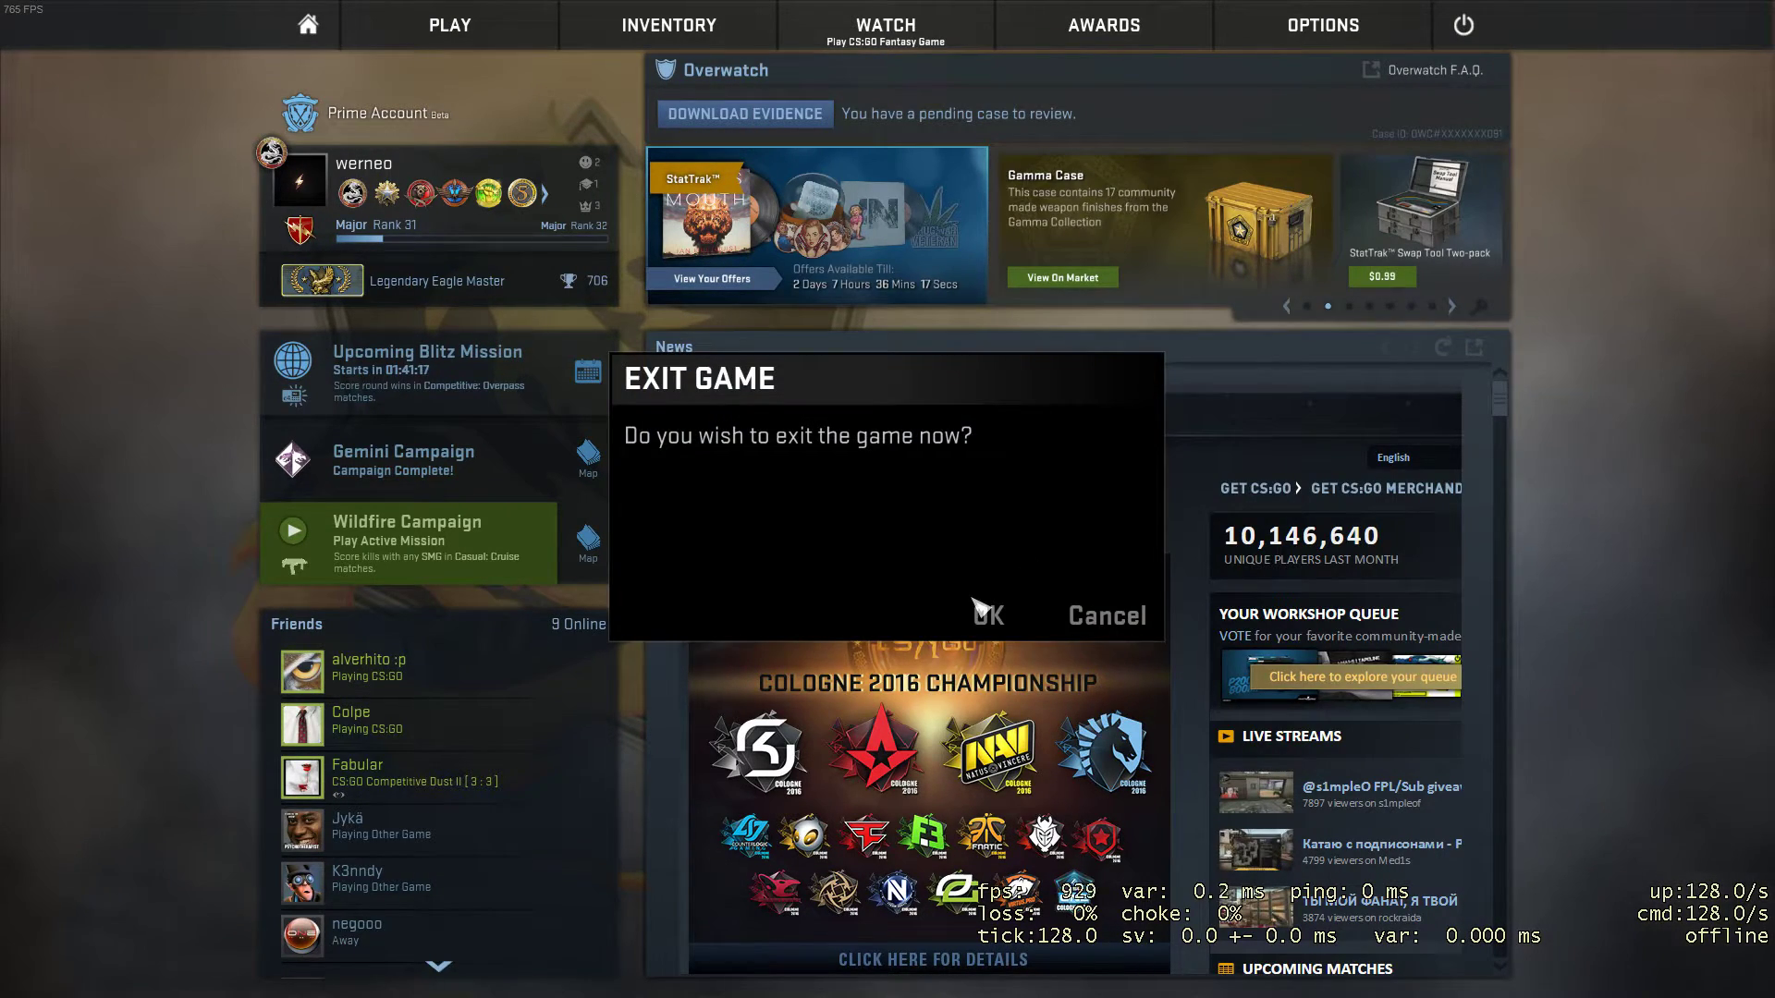
pyautogui.click(975, 601)
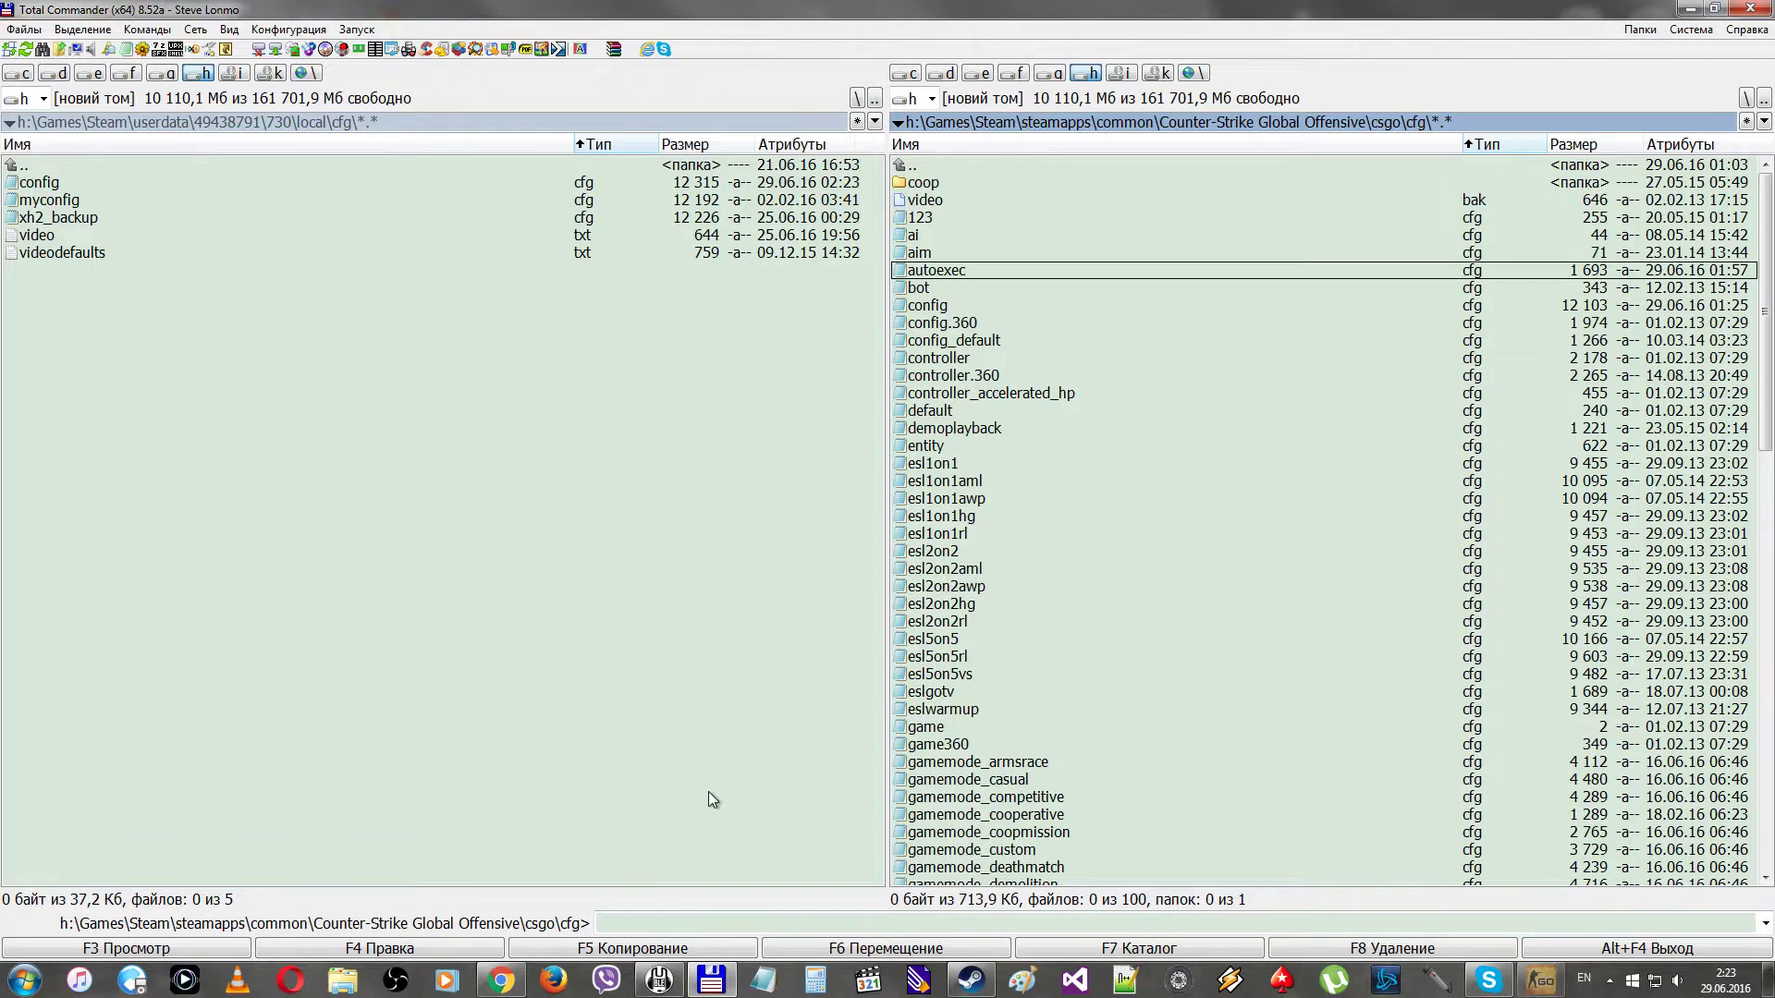
pyautogui.click(1089, 641)
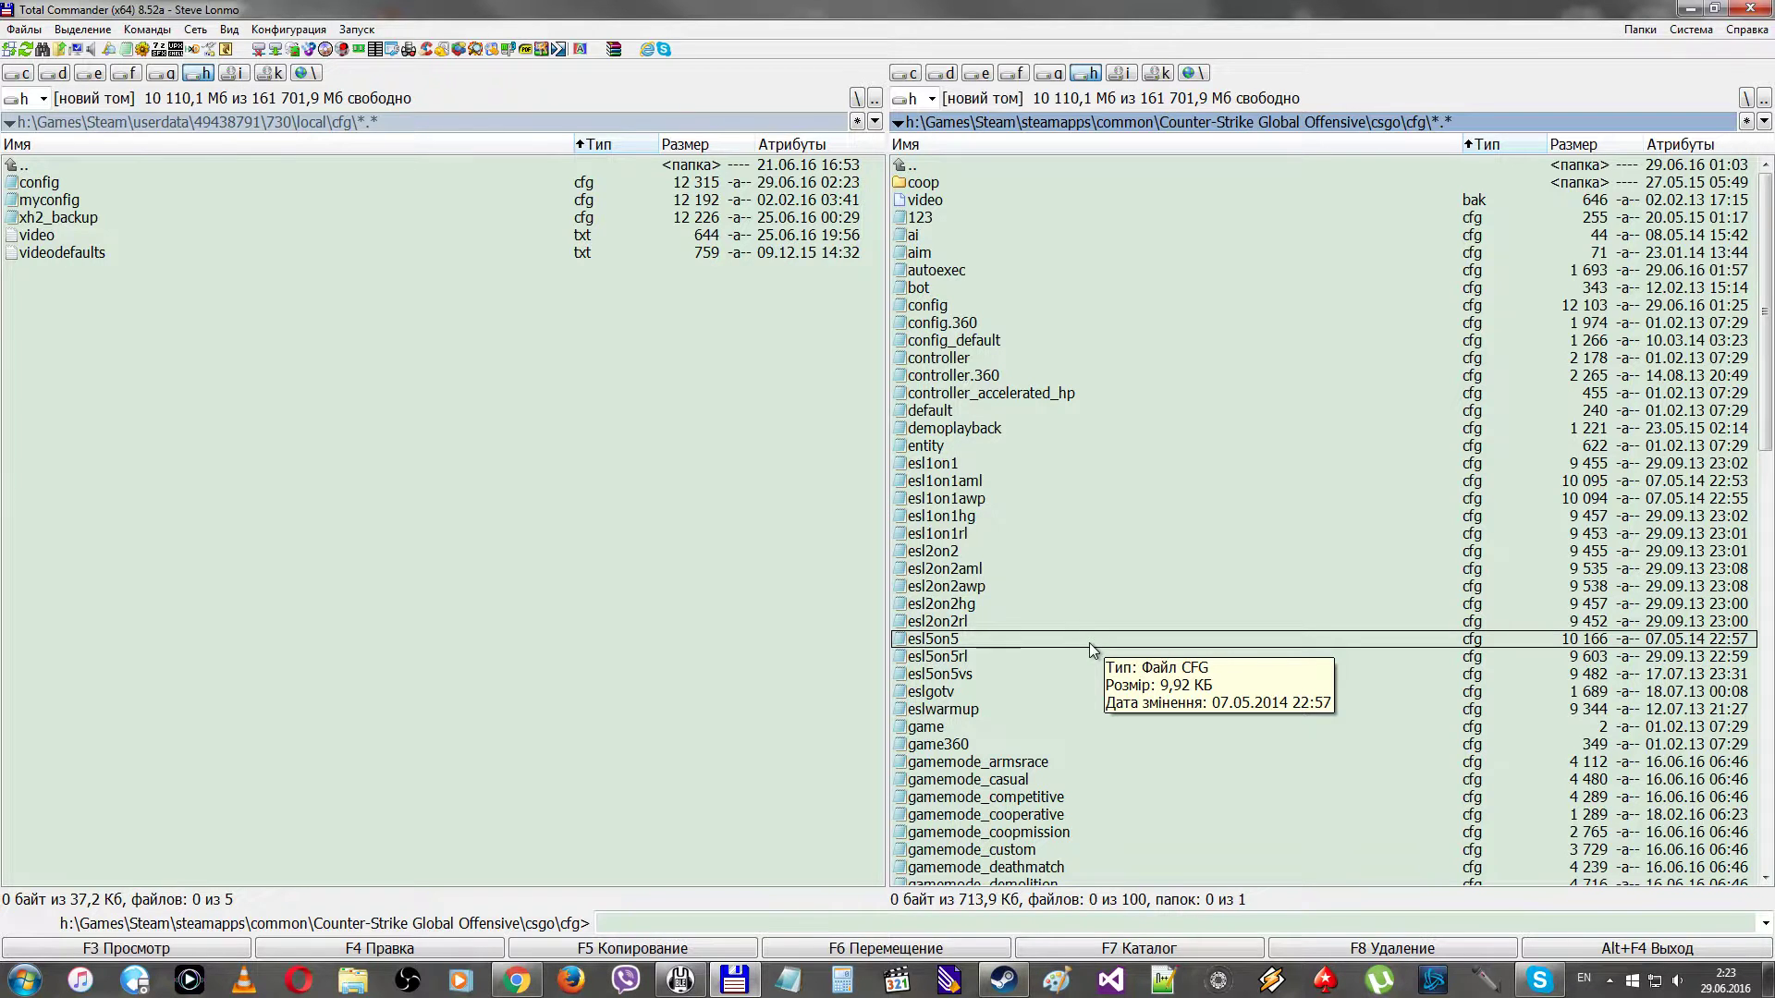
# Add a host_writeconfig line below the echo line in autoexec.cfg, then close Notepad.
pyautogui.press('Up')
pyautogui.press('Up')
pyautogui.press('Up')
pyautogui.press('Up')
pyautogui.press('Up')
pyautogui.doubleClick(963, 270)
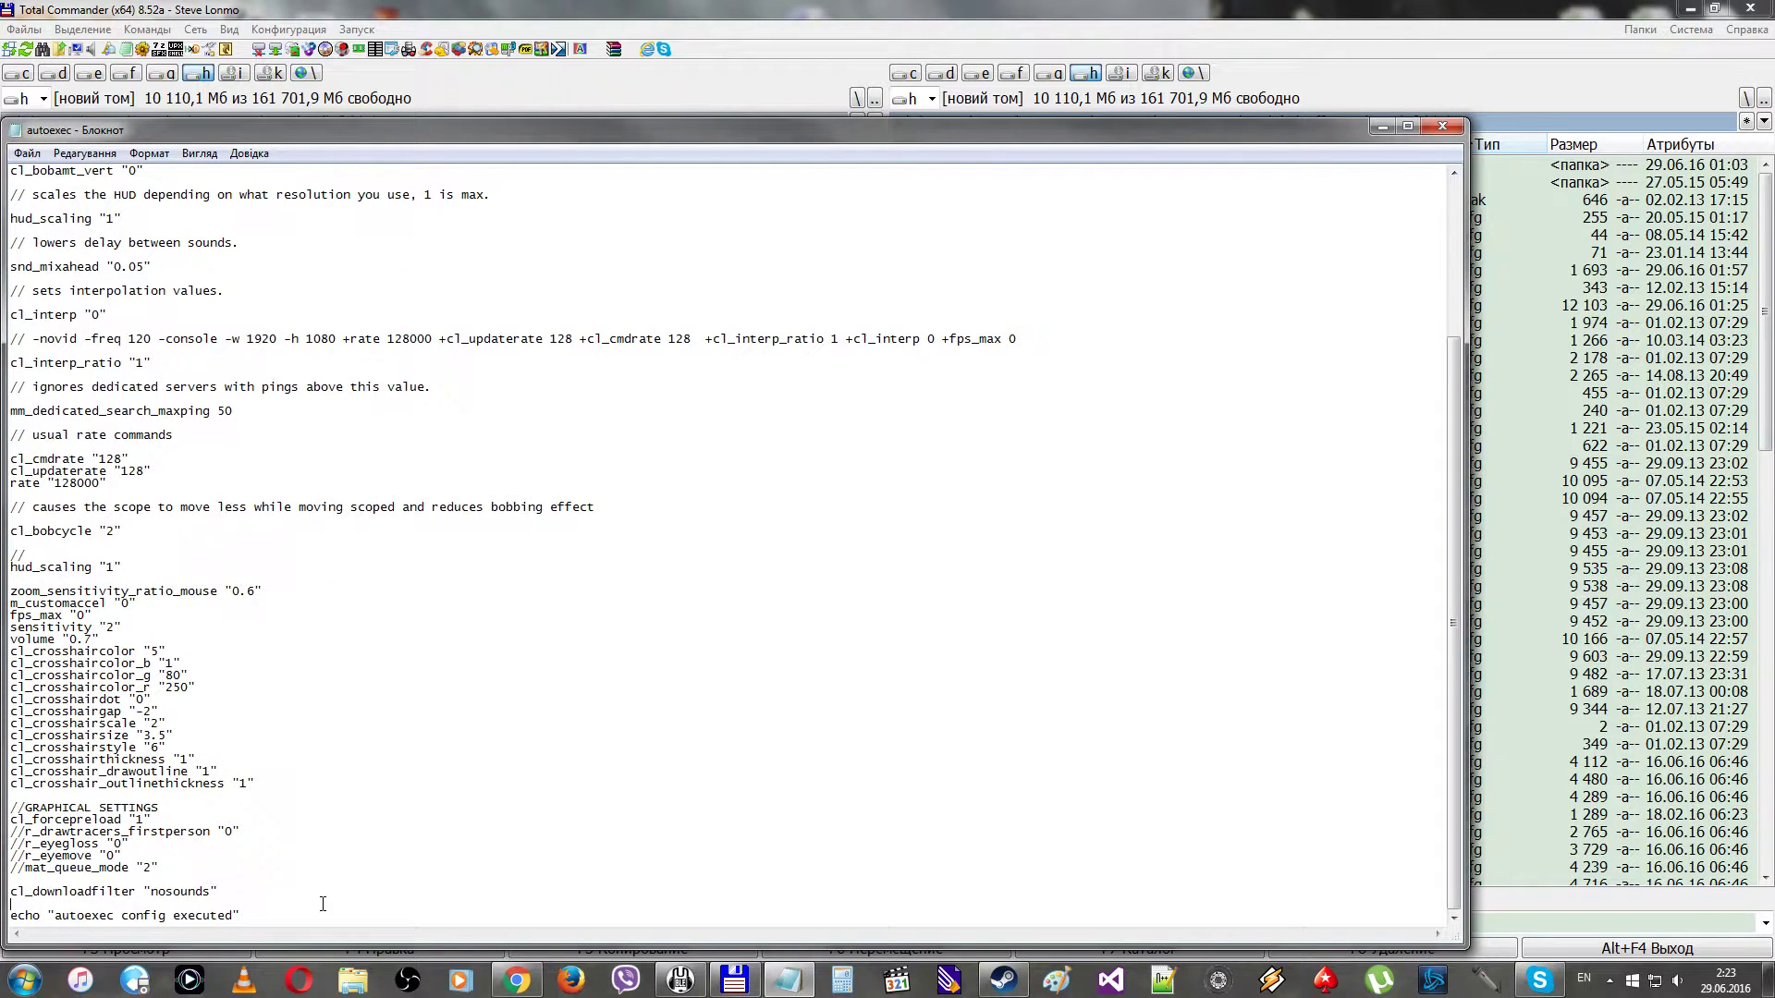
pyautogui.press('Return')
pyautogui.write('host')
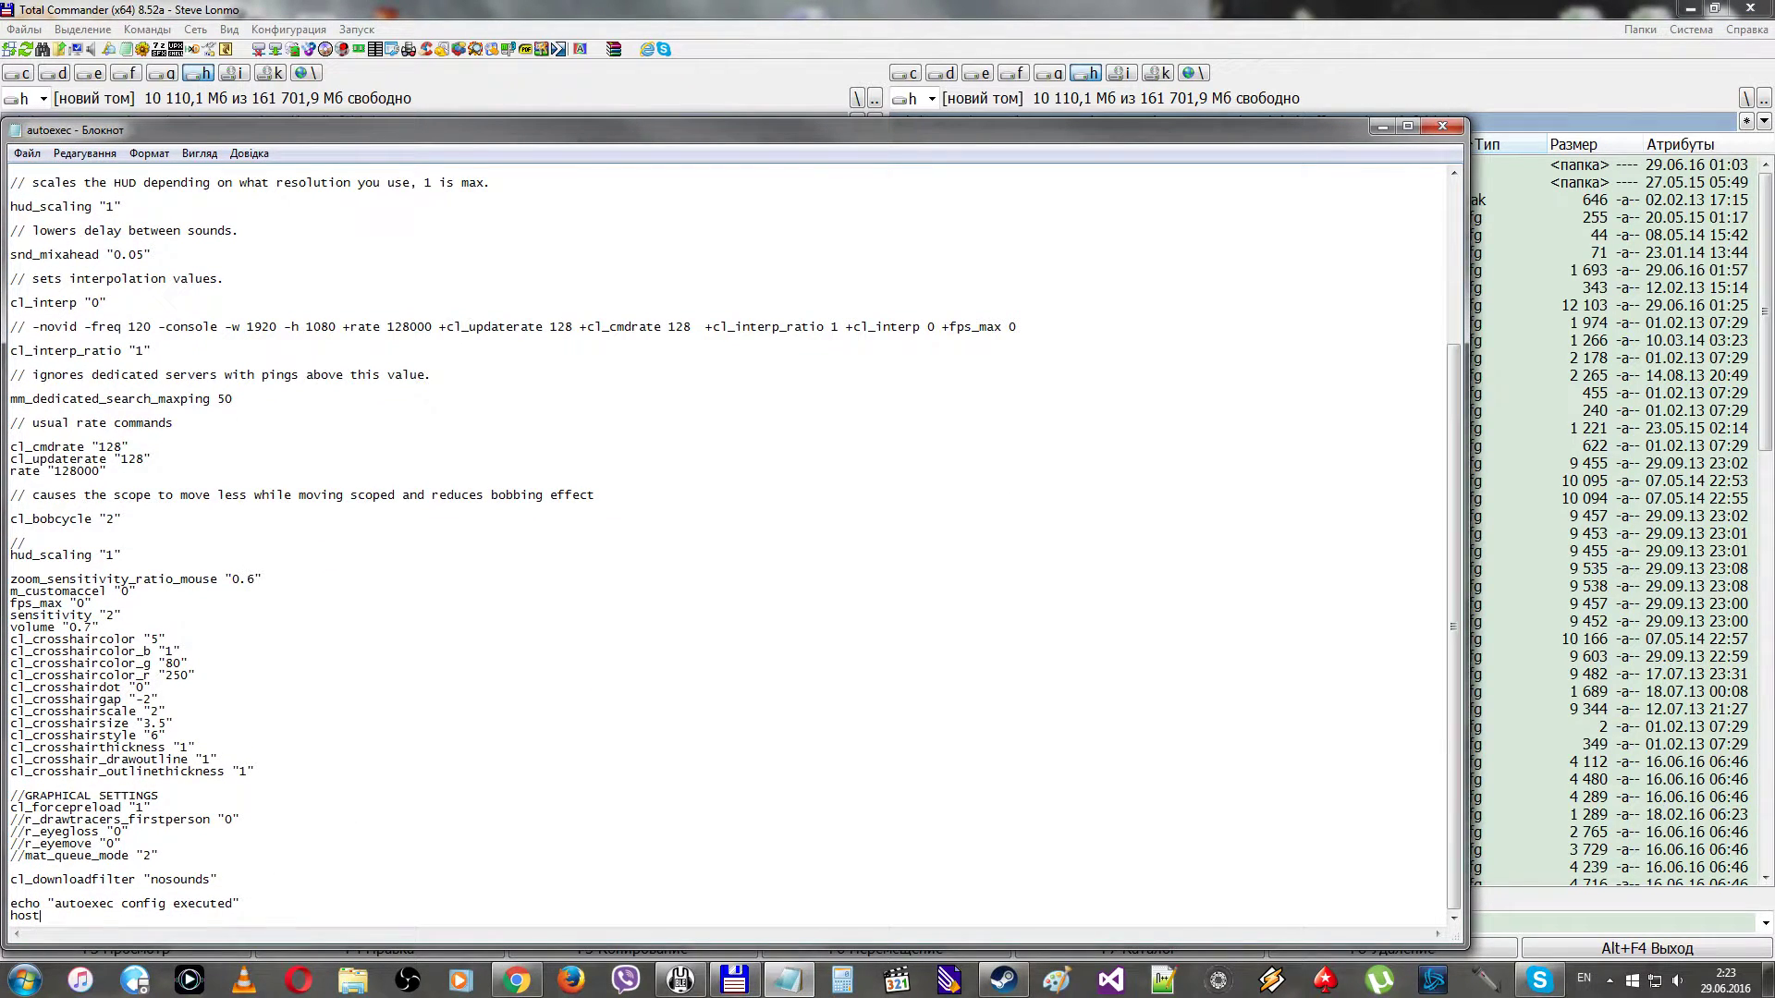
pyautogui.write('_writeconfig')
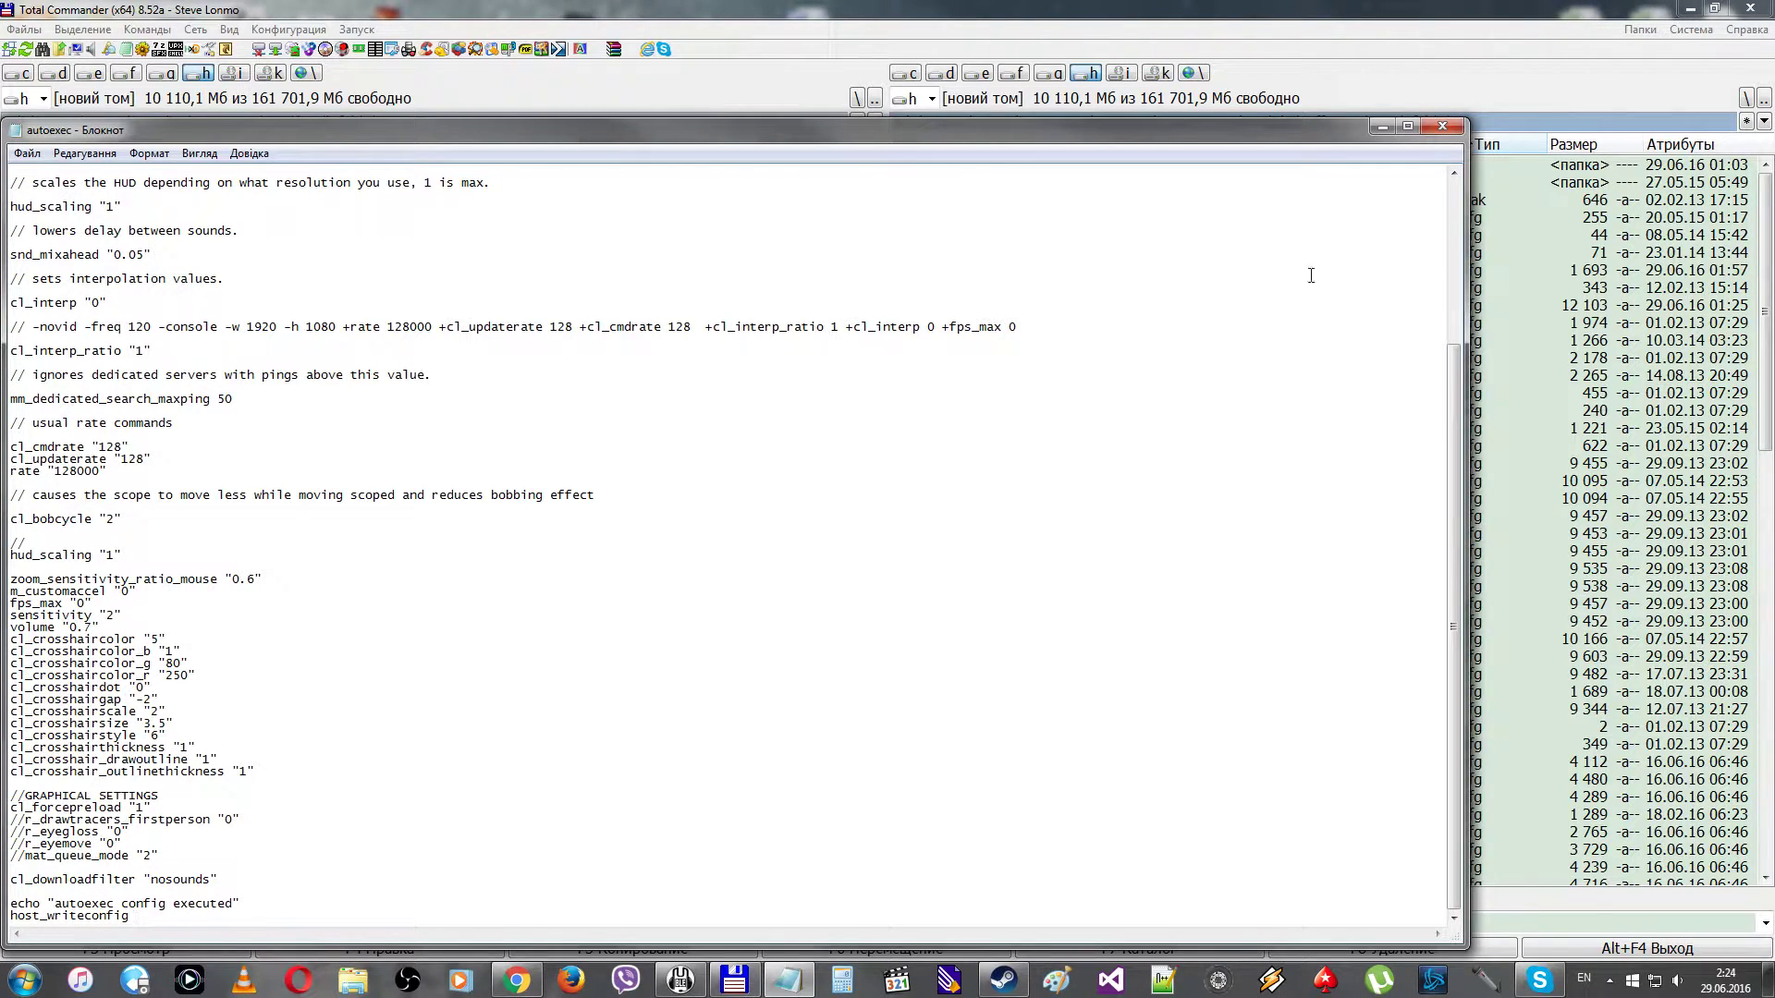
pyautogui.click(1441, 125)
# Discard the autoexec.cfg edit and check config.cfg's details: 12 315 bytes, modified 29.06.16 02:23.
pyautogui.click(915, 511)
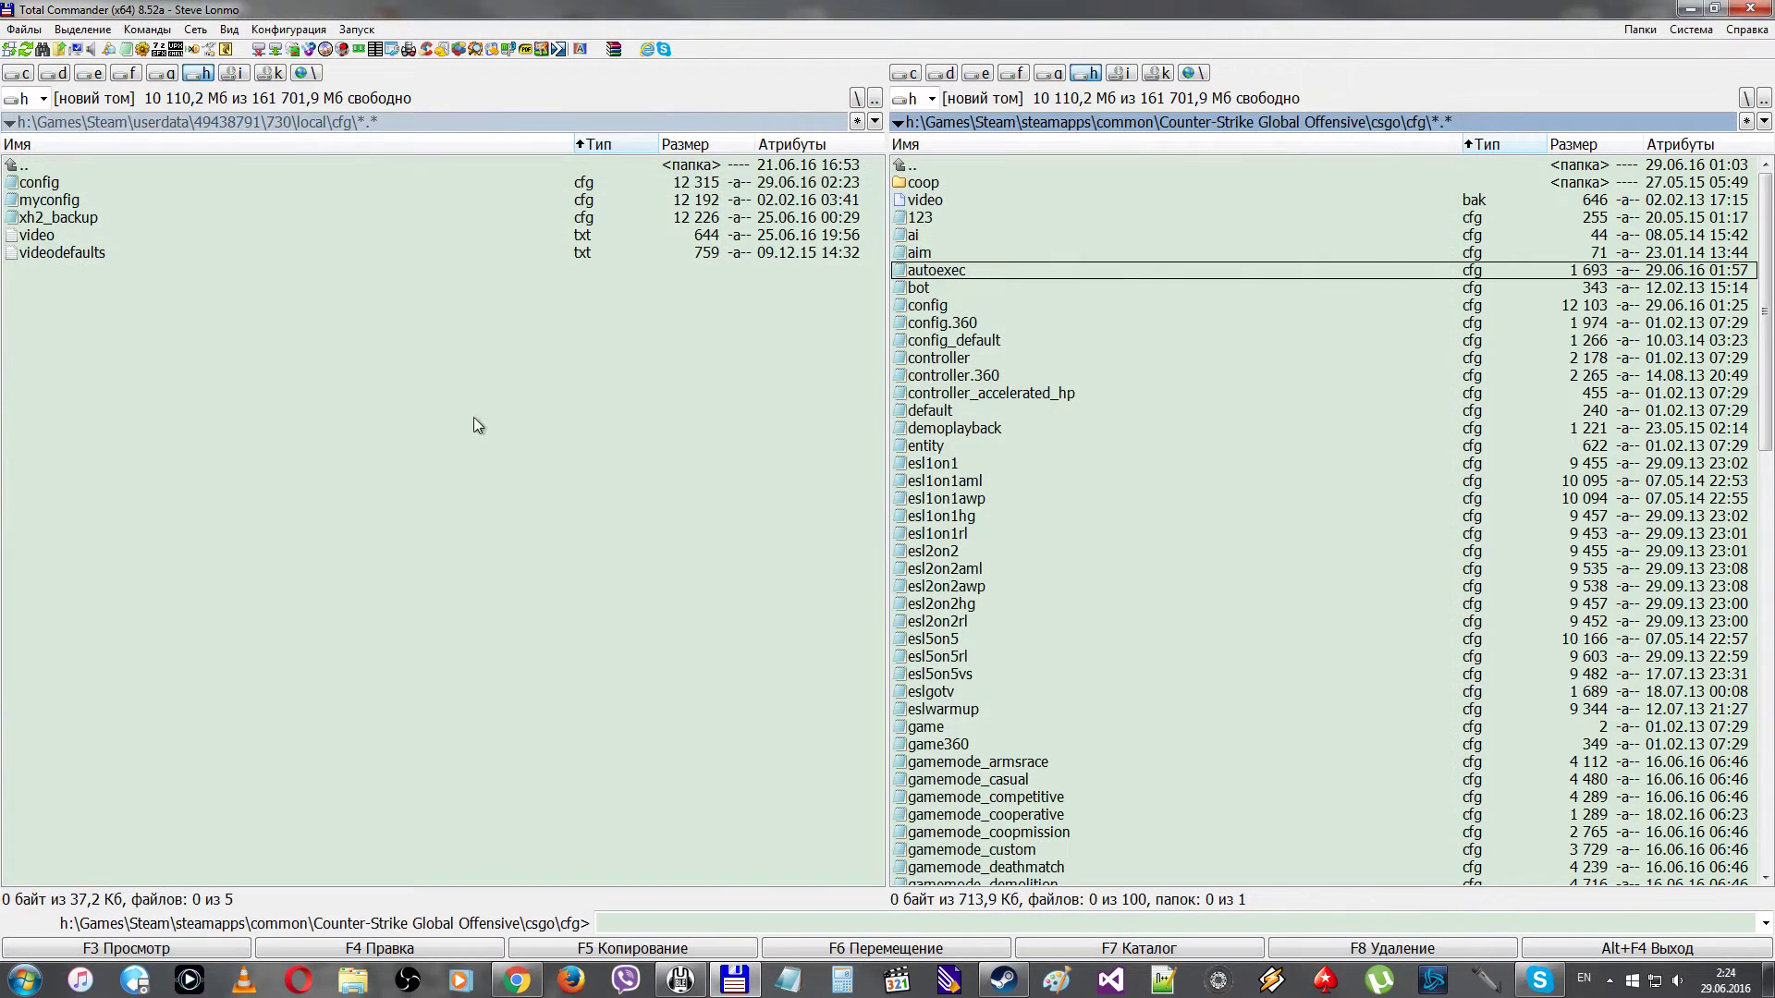
pyautogui.click(53, 185)
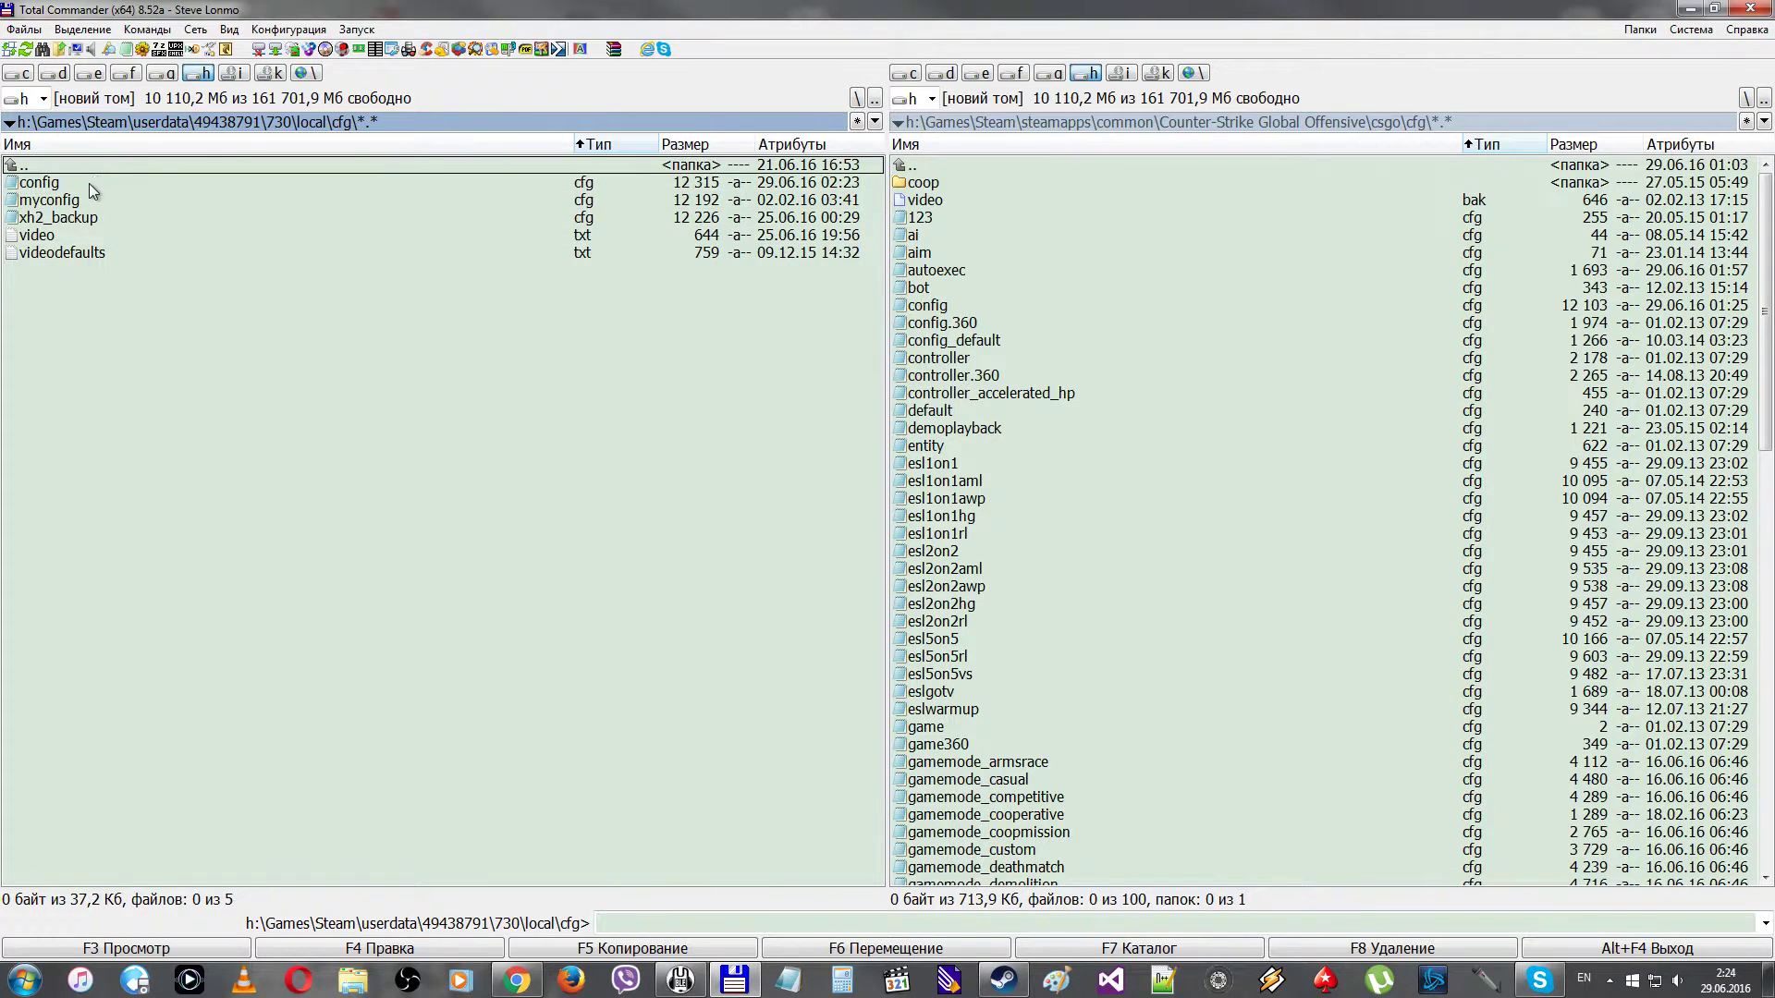
pyautogui.moveTo(89, 185)
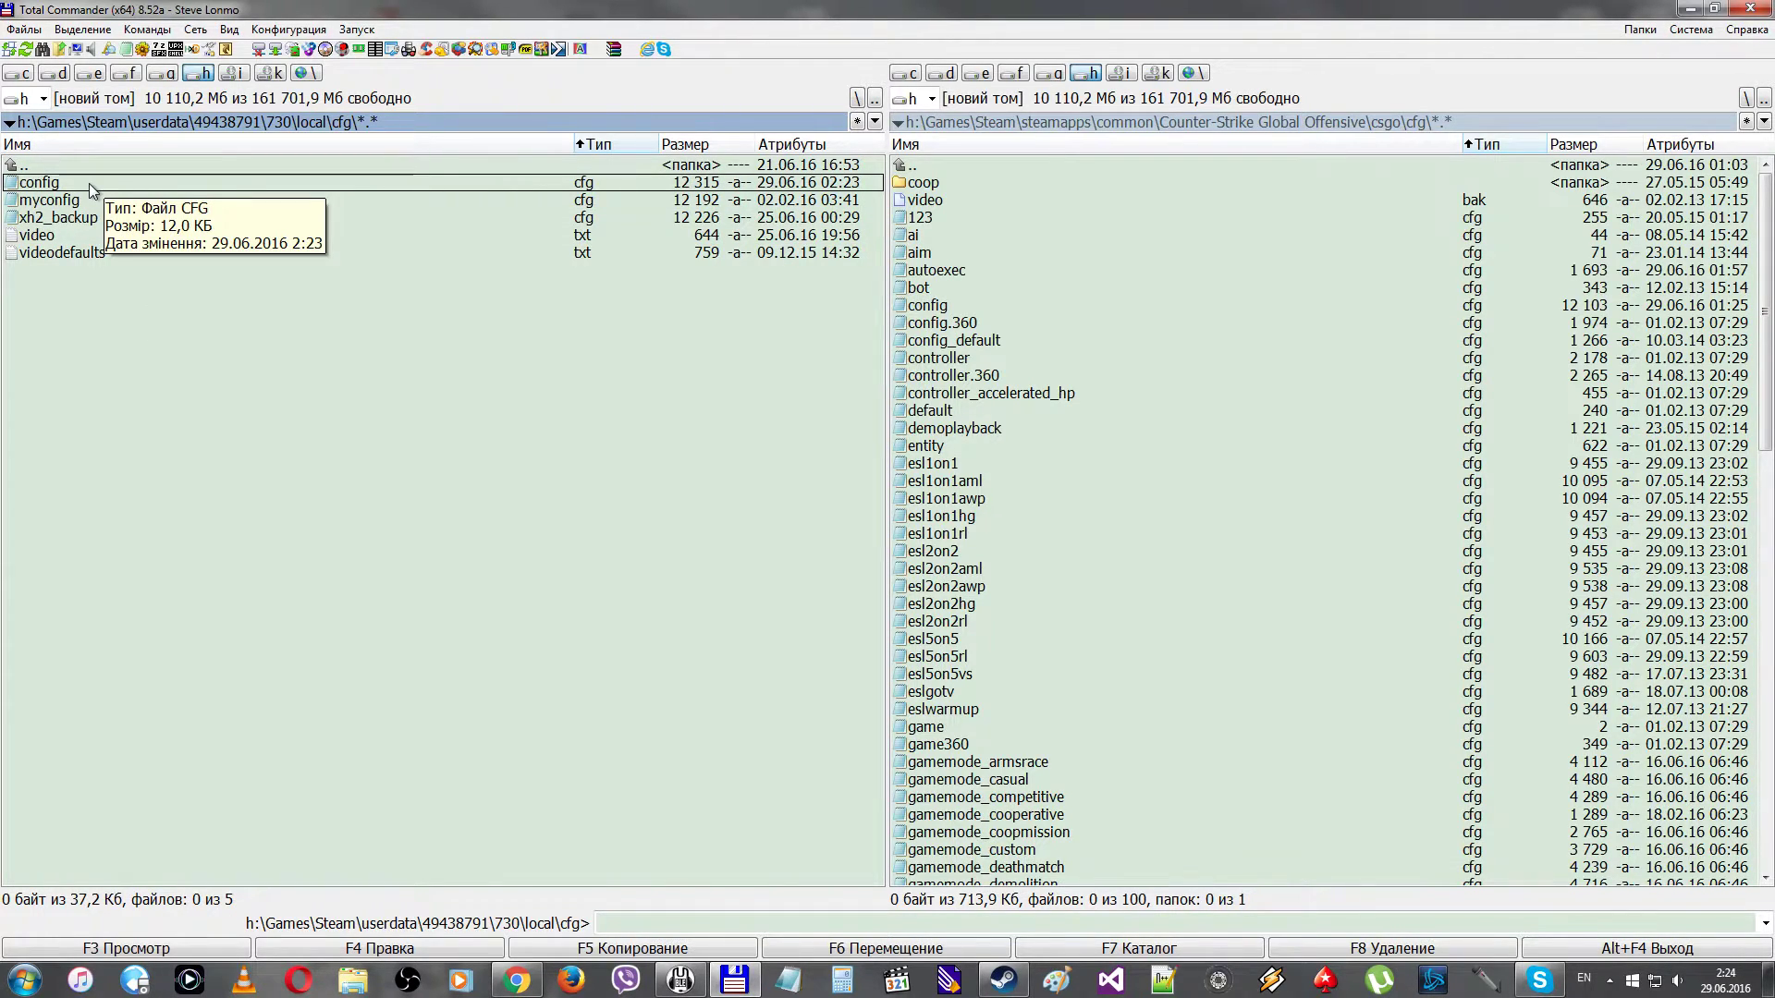